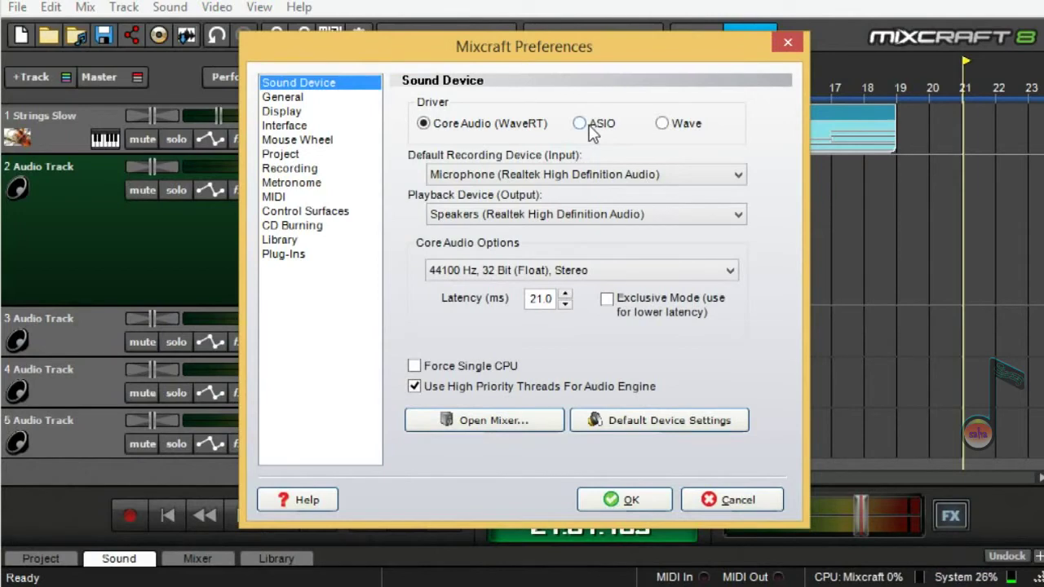
- Accept the sound device preferences with Core Audio (WaveRT) as the driver and reduce the height of track 2
key(Return)
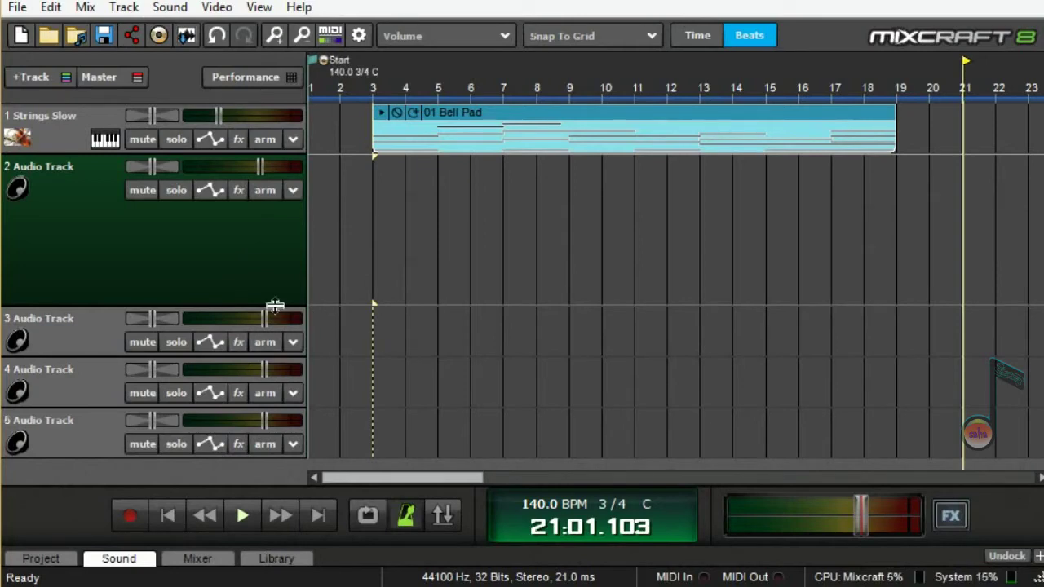
drag(271, 305, 290, 242)
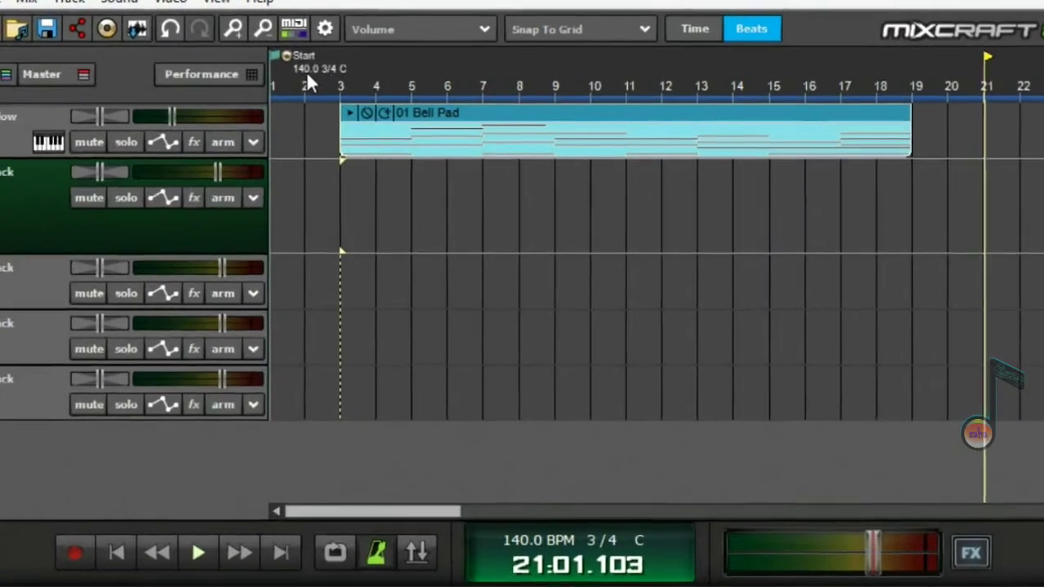
- Play the Bell Pad clip from measure 2 through its end at measure 19, and stop playback
click(342, 75)
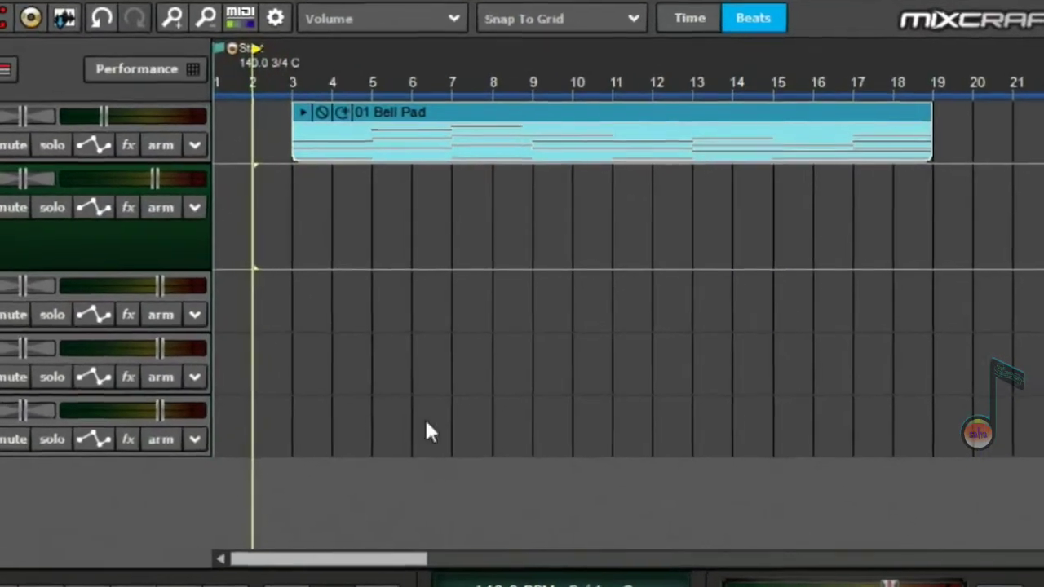
key(space)
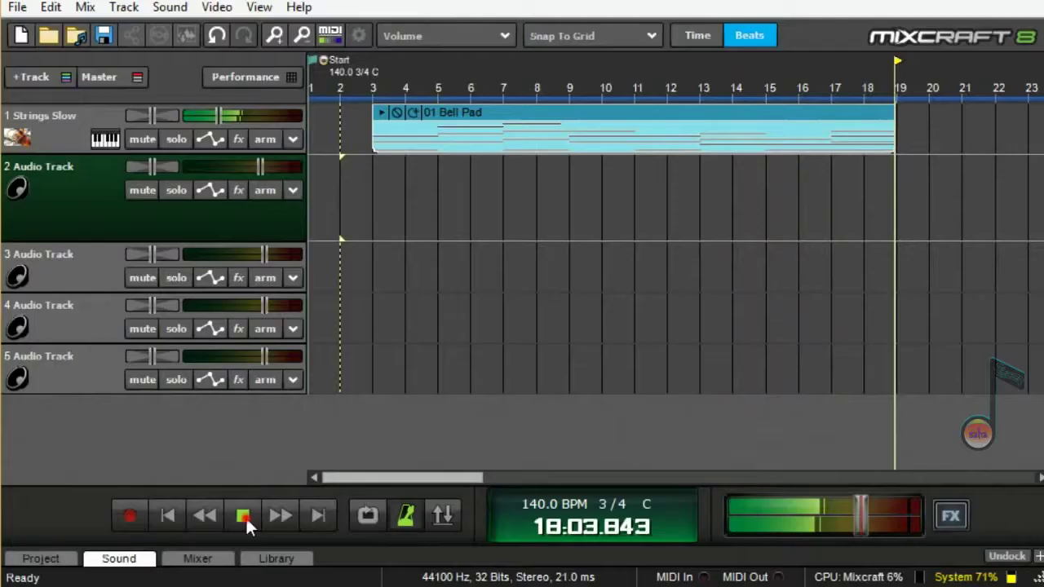
click(244, 516)
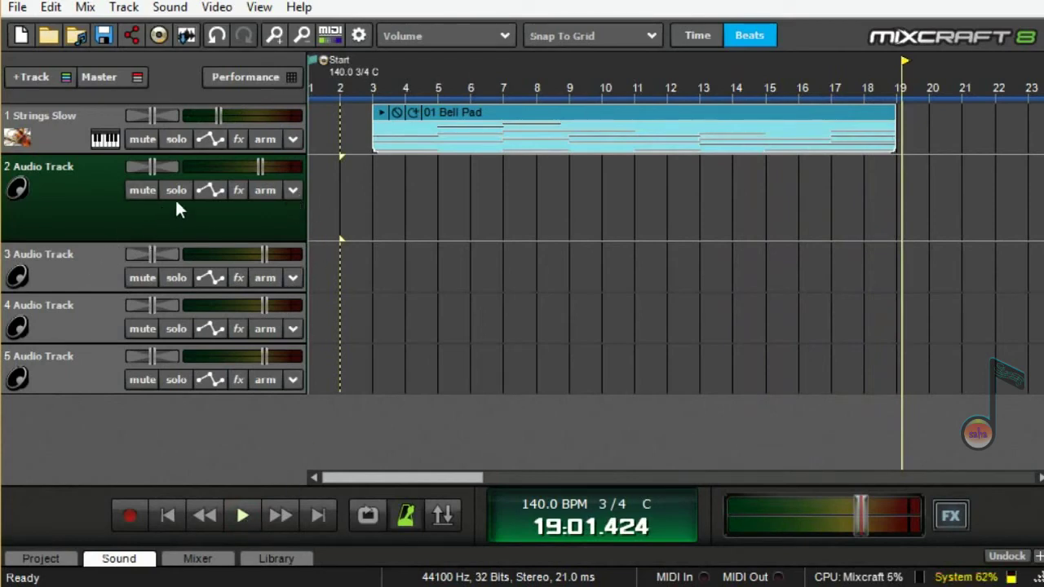
- Arm audio track 2 for recording and review its recording mode and microphone input options
click(266, 191)
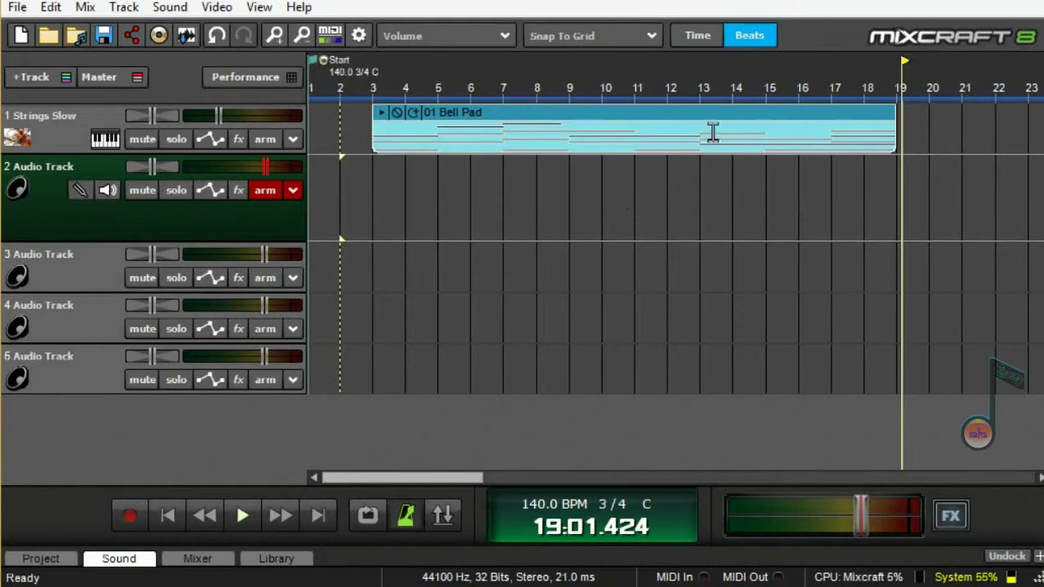
click(292, 189)
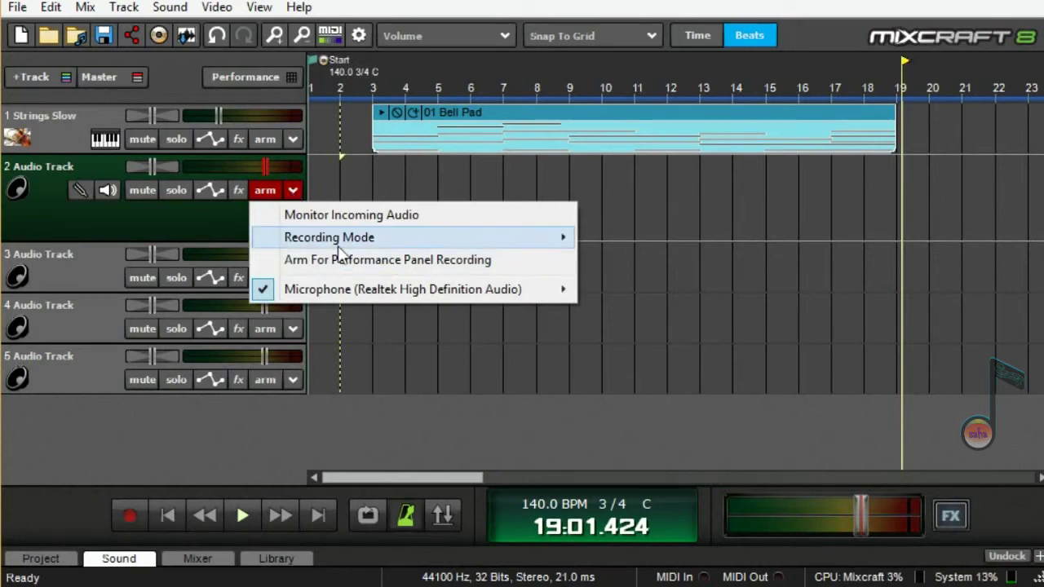
mouse_move(337, 245)
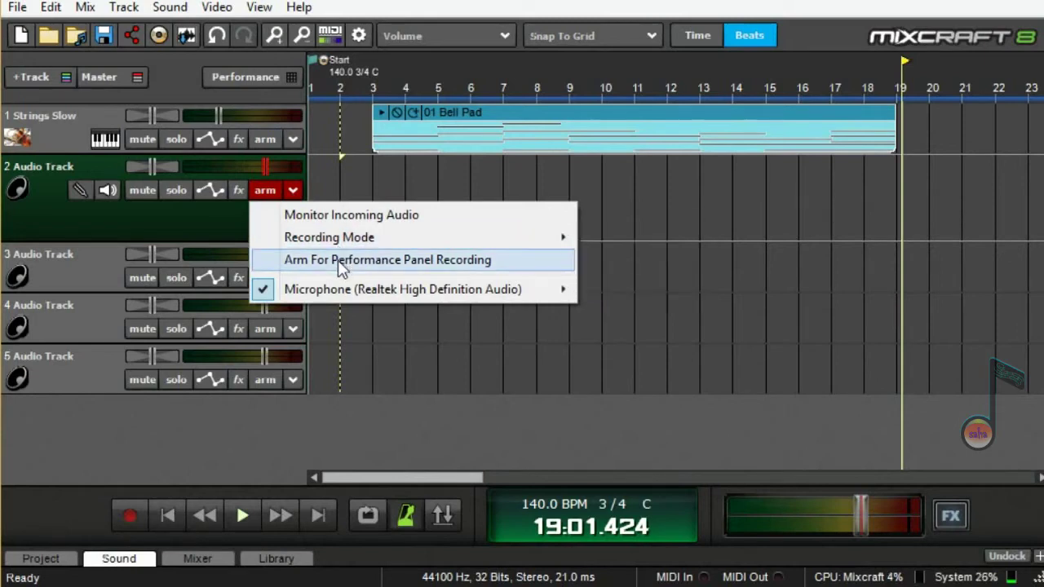
mouse_move(339, 291)
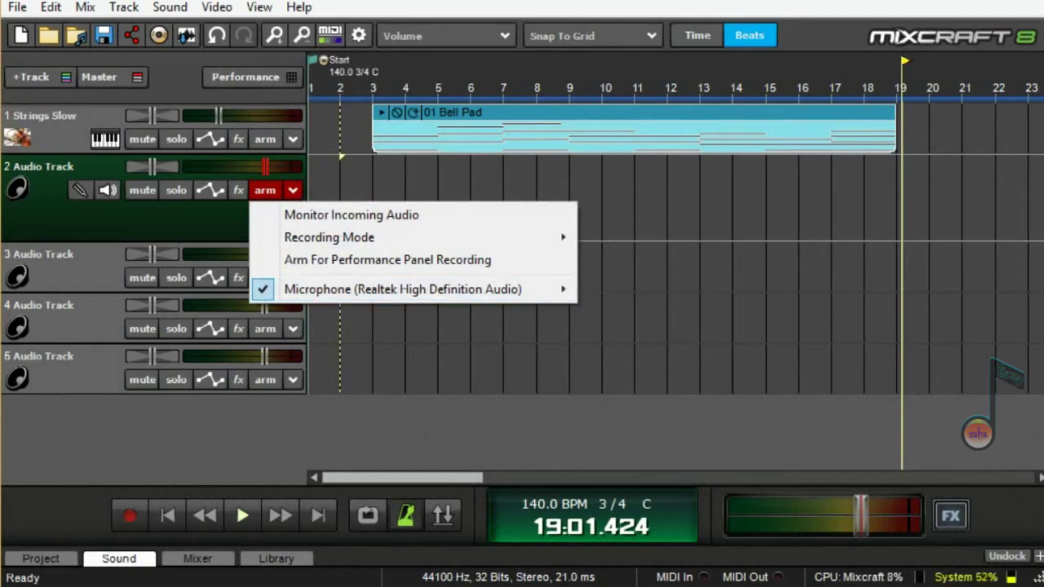
click(235, 214)
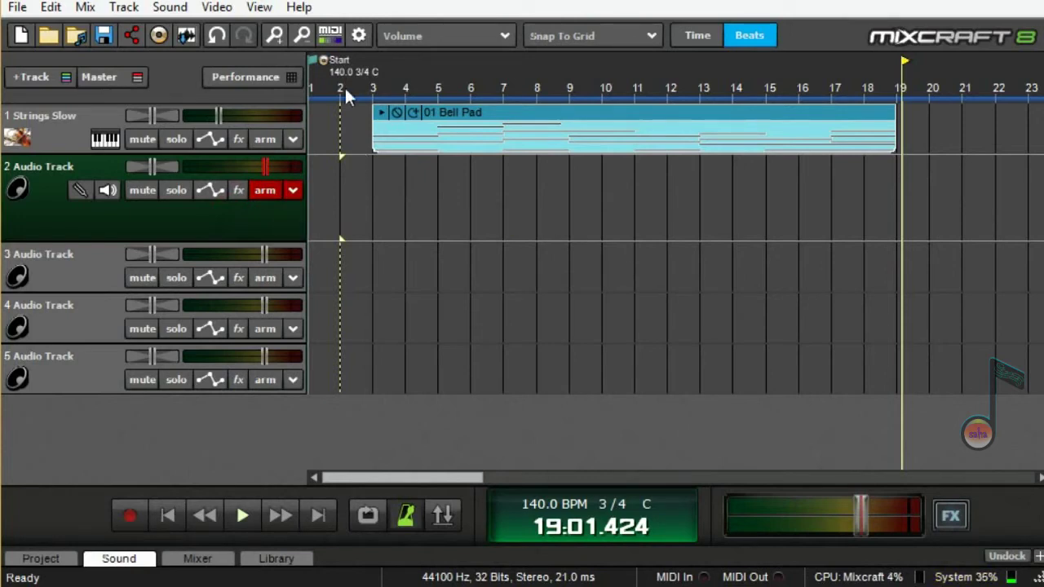
- Return the playhead to the project start and review the metronome settings for playback, recording and count-in
click(175, 517)
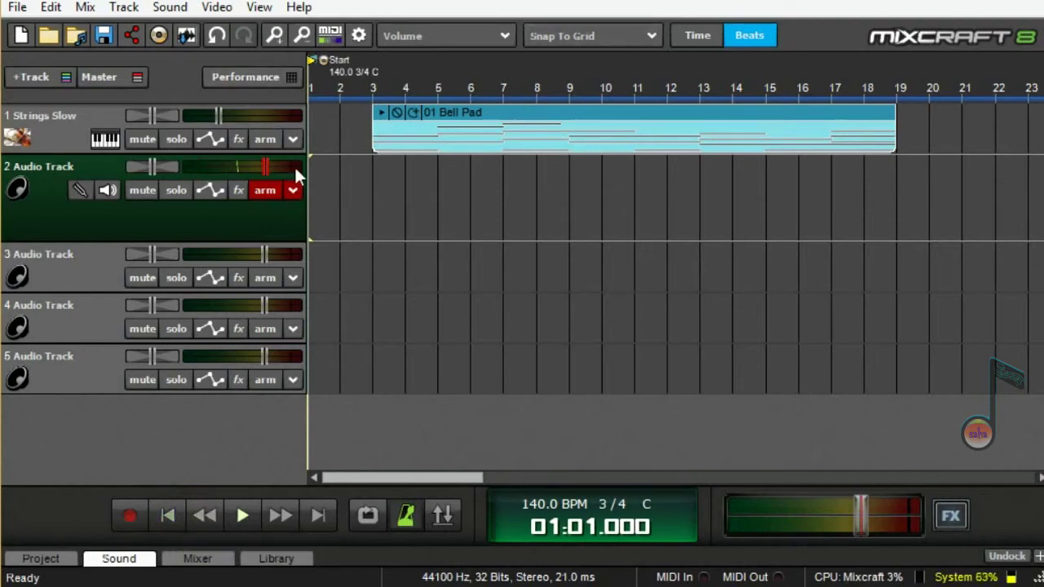
mouse_move(212, 163)
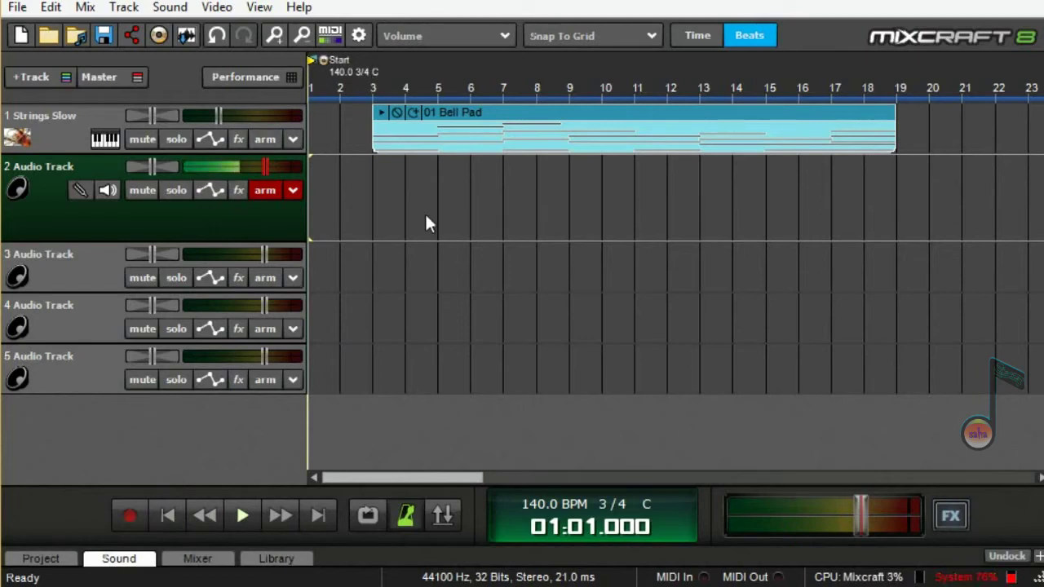
click(406, 515)
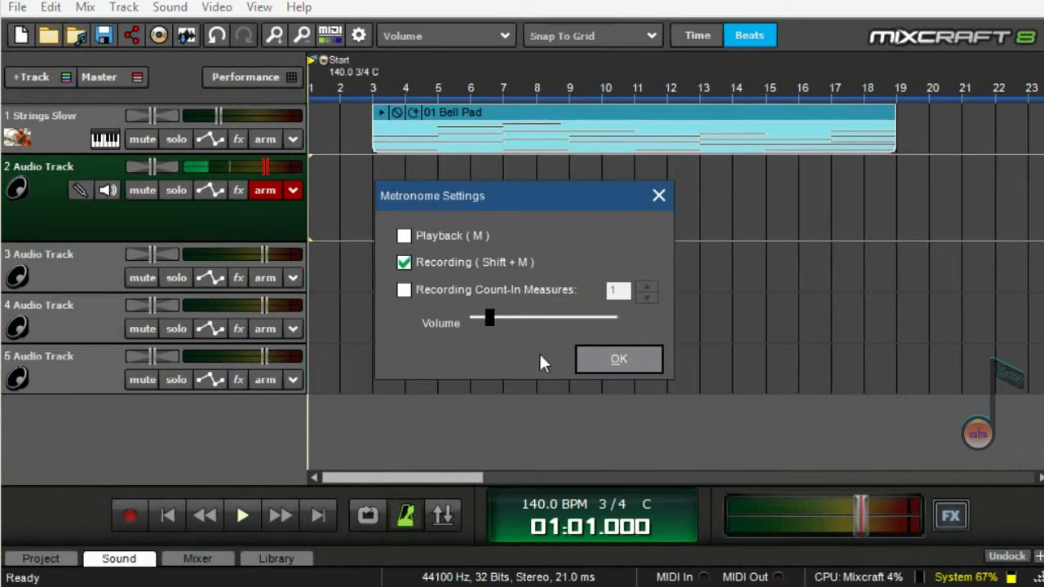
click(620, 361)
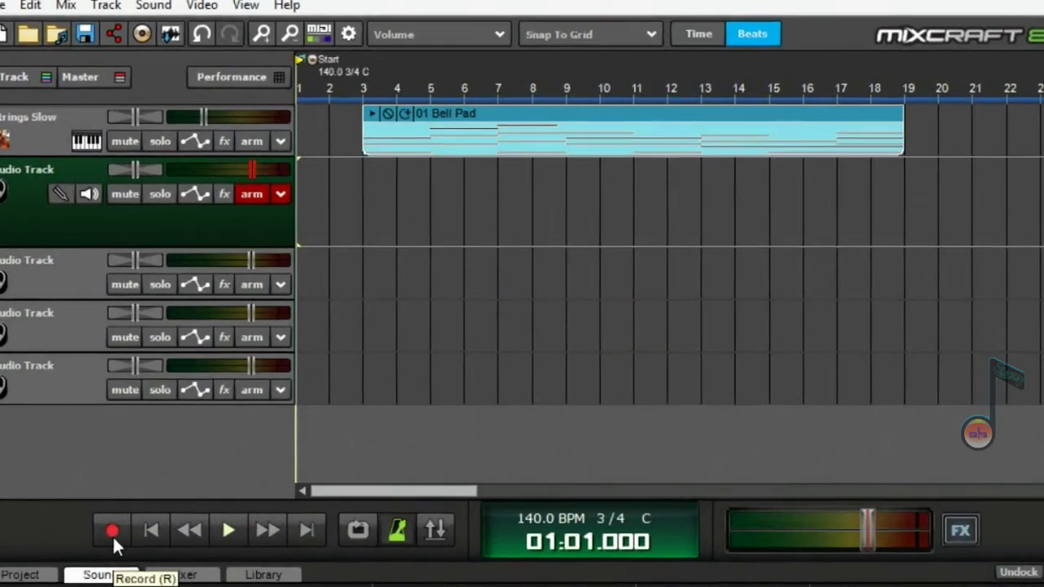
- Record audio onto track 2 from measure 1 to about measure 19.5, and play the take back from measure 2
click(131, 522)
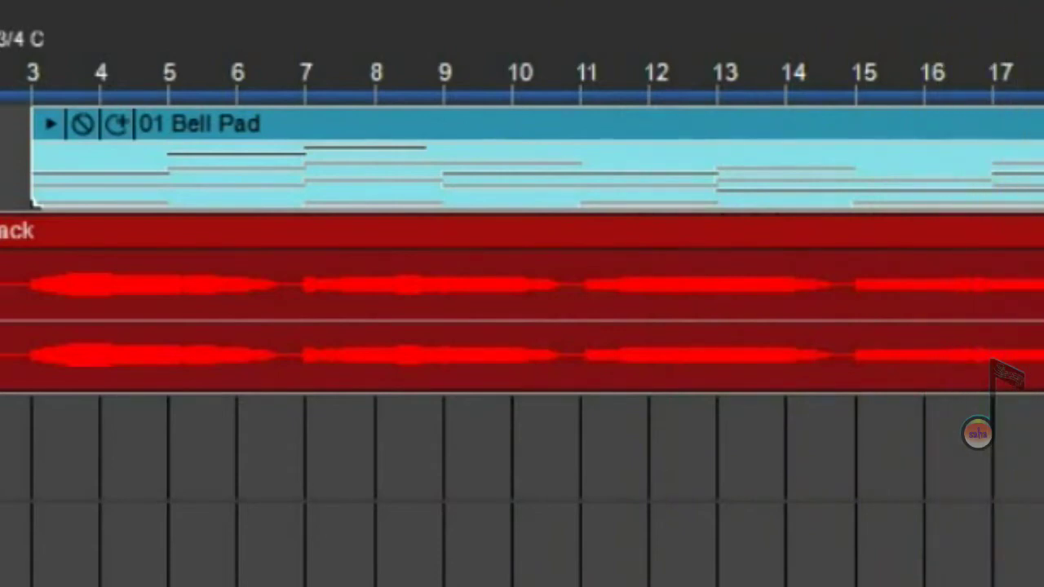
key(space)
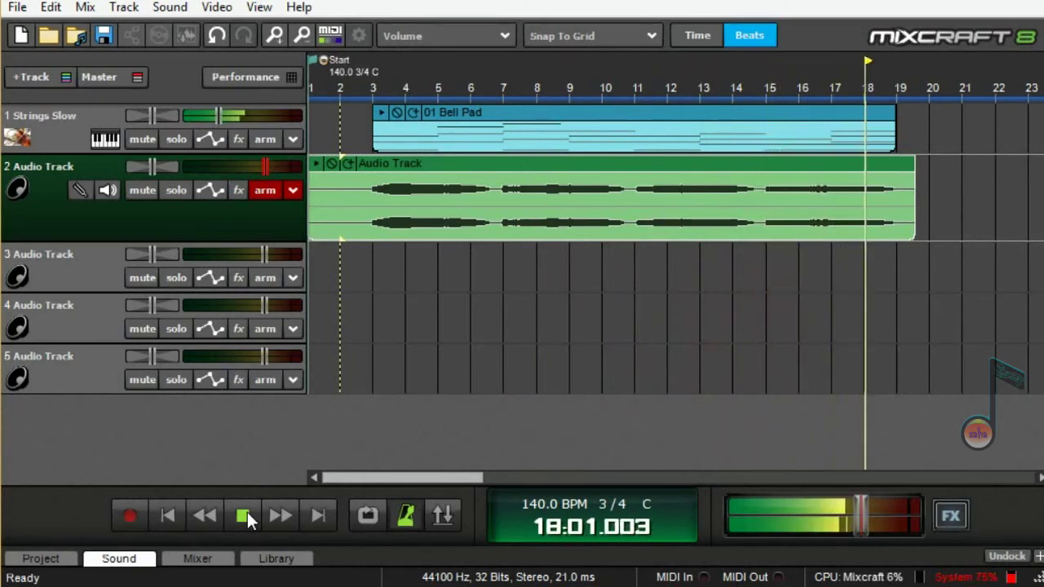
click(247, 512)
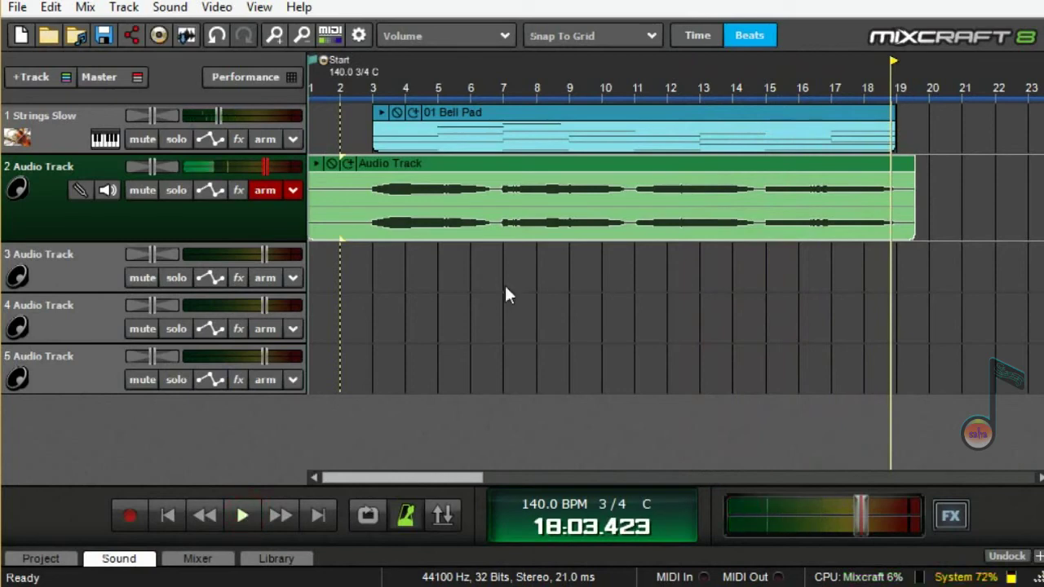
- Disarm track 2 and add the Classic EQ effect to its effect list
click(270, 195)
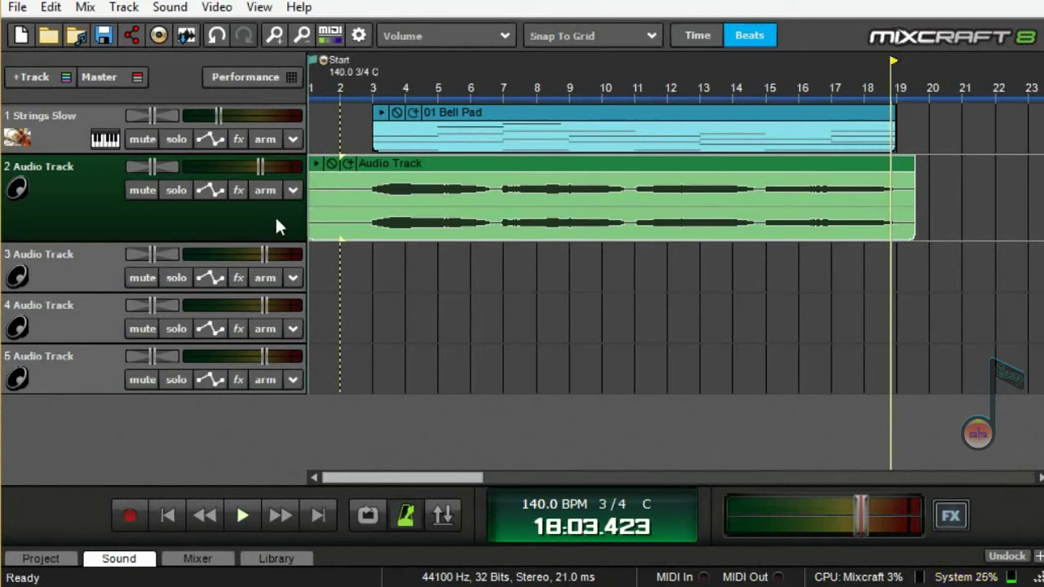
click(239, 193)
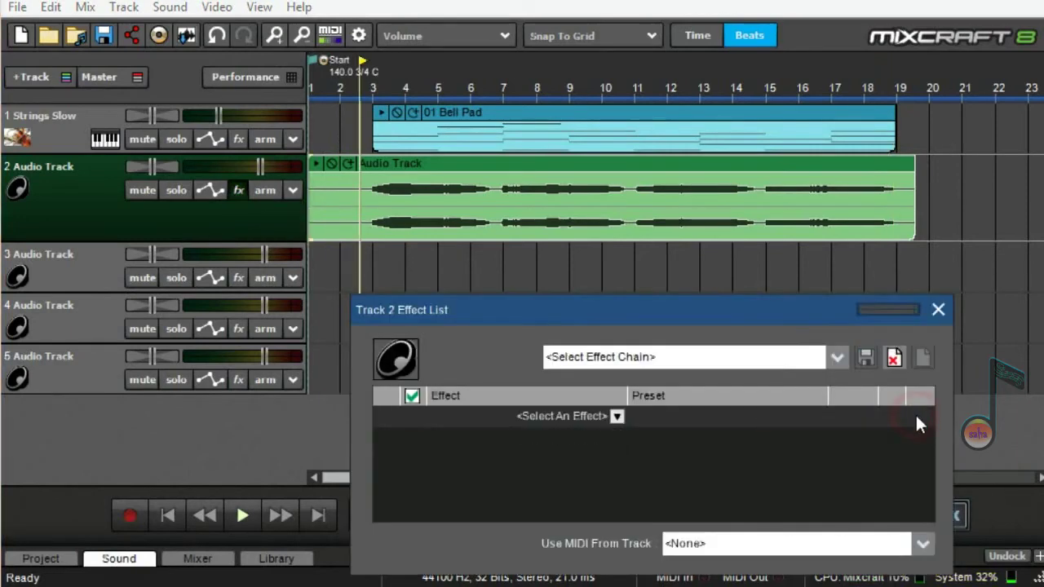
click(617, 416)
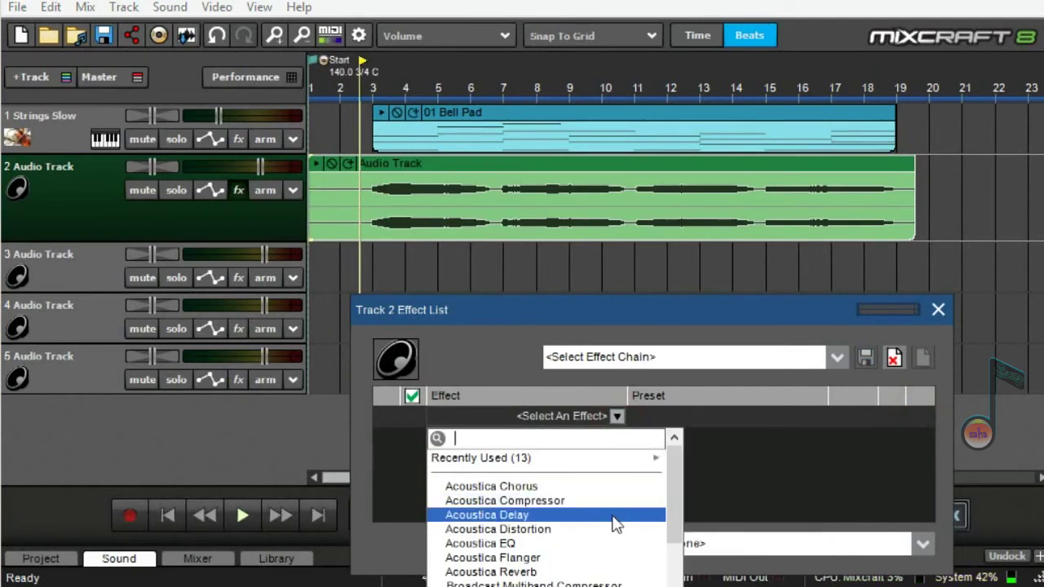
scroll(615, 522, down, 1)
scroll(616, 520, down, 1)
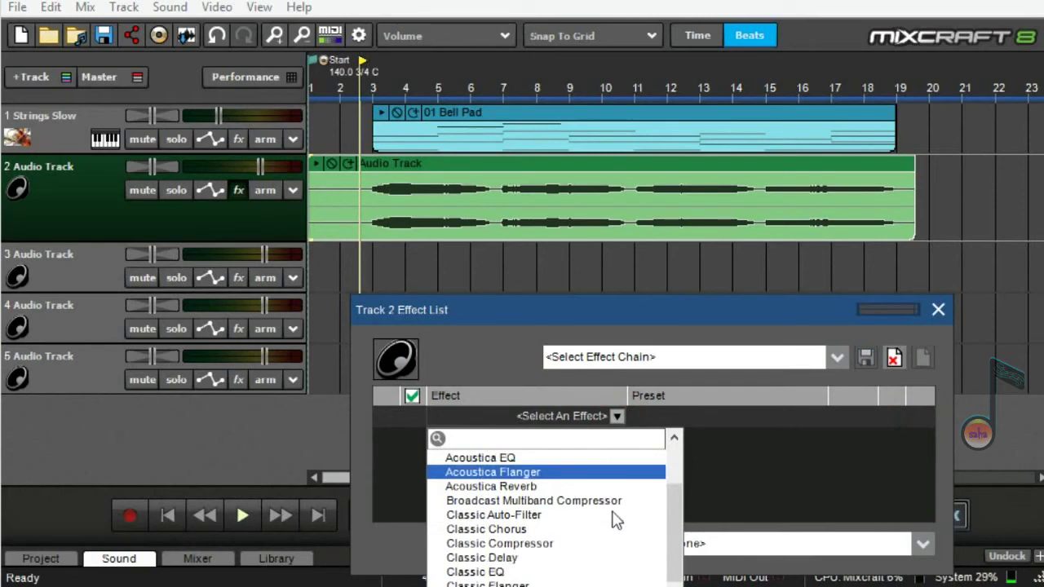
scroll(587, 517, down, 2)
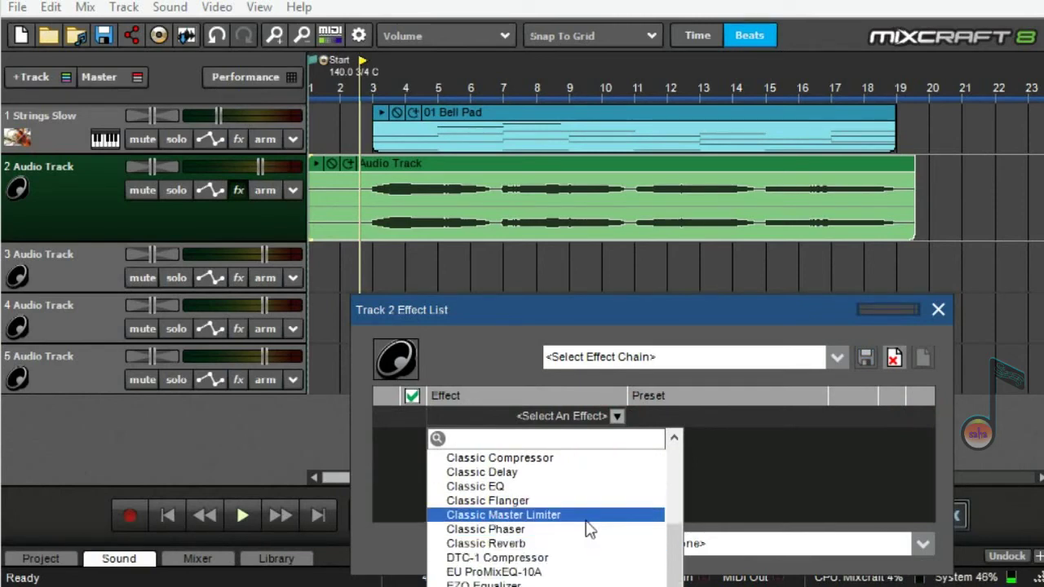
scroll(589, 529, down, 2)
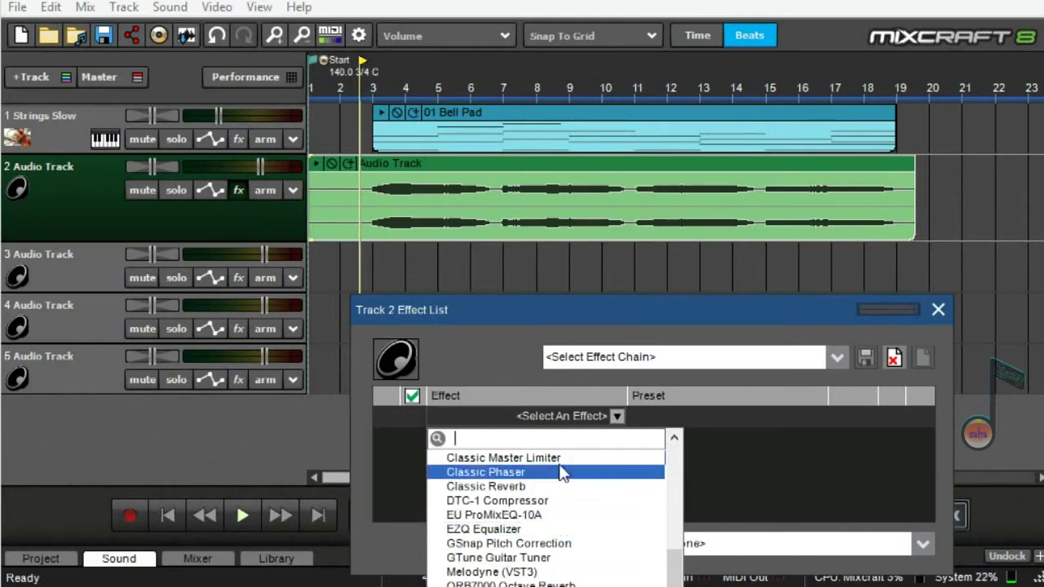
scroll(522, 514, up, 2)
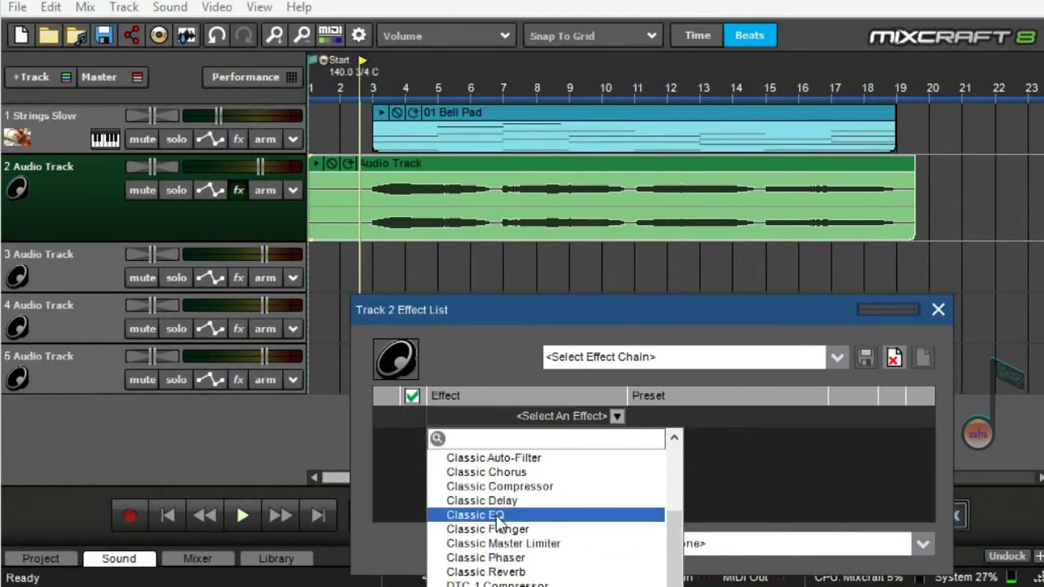
click(476, 514)
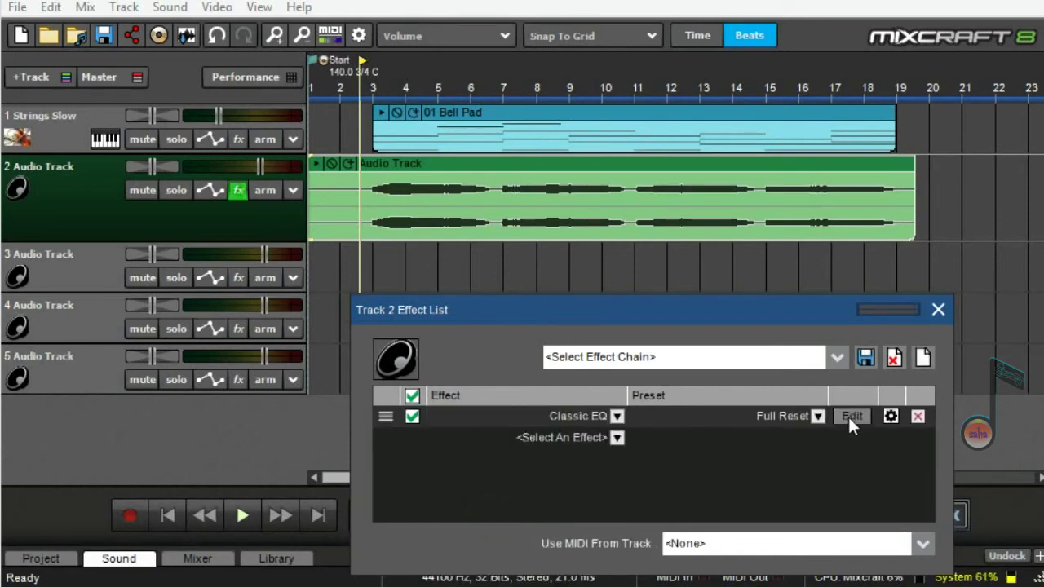
- Apply the Warm Vocal preset to track 2's Classic EQ and audition it with a short playback
click(850, 417)
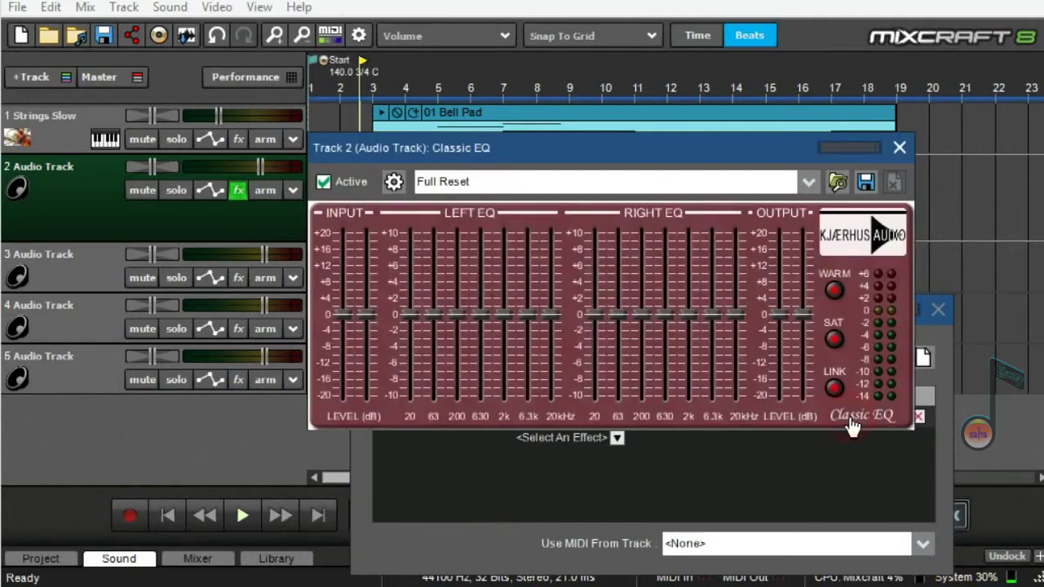
click(805, 185)
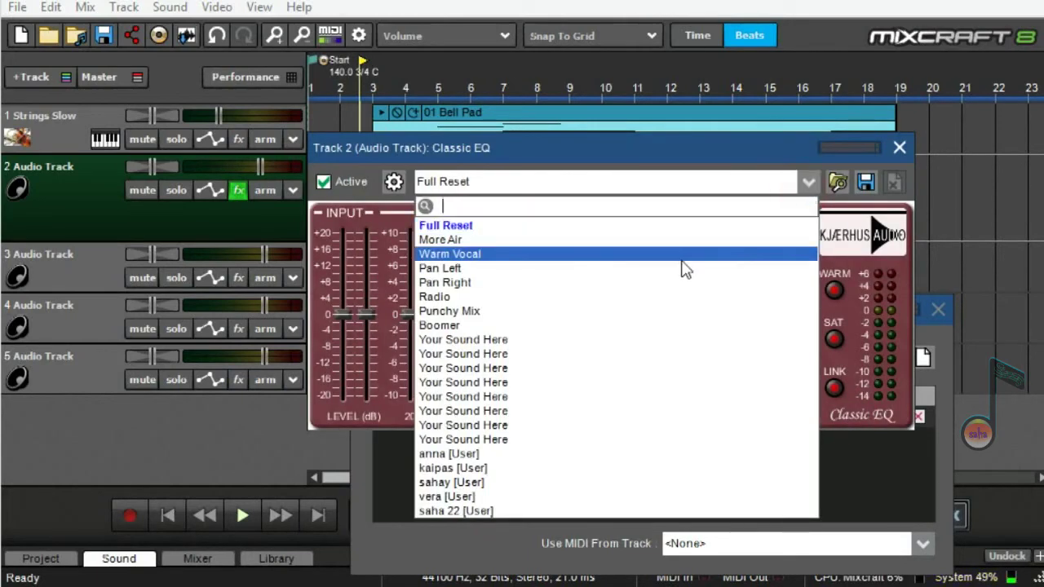
click(684, 261)
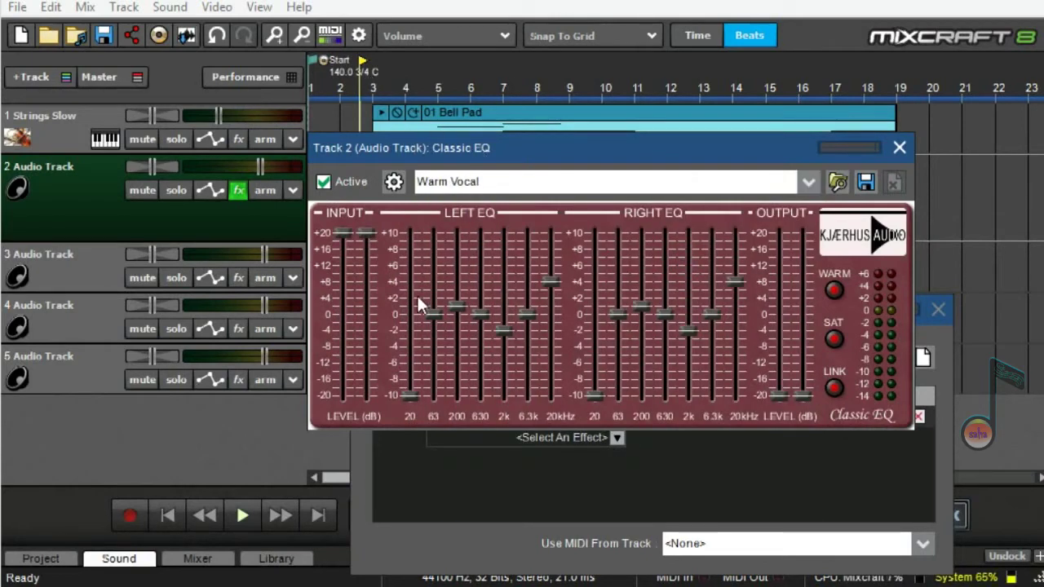
key(space)
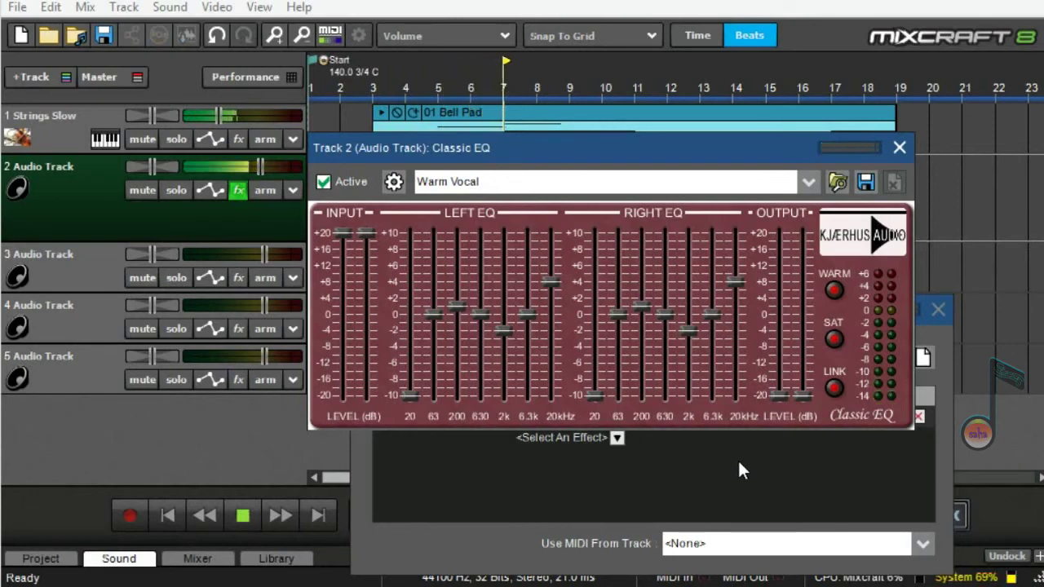
key(space)
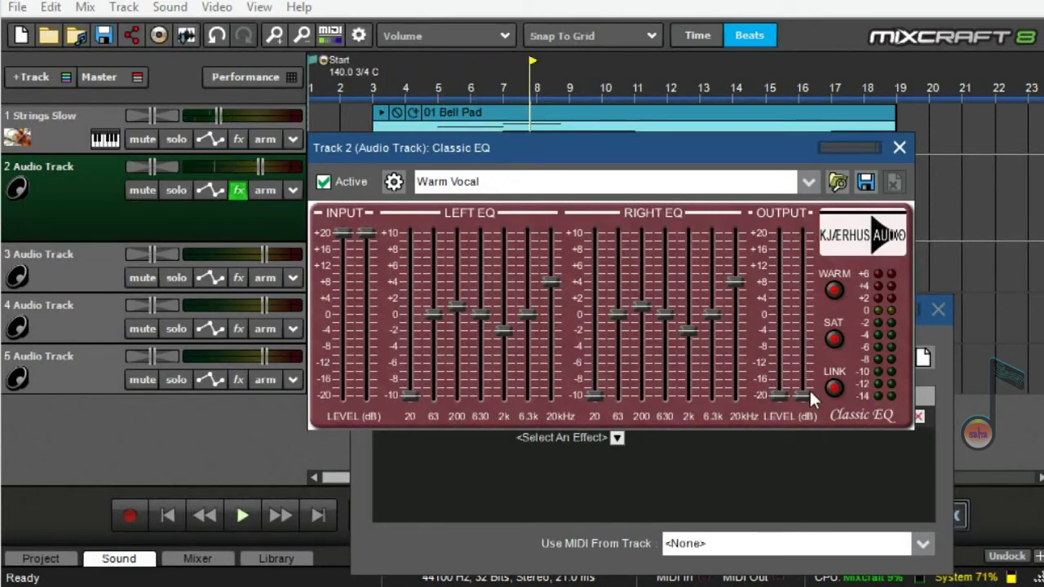
- Raise the Classic EQ's output level to about -13 dB, audition it from measure 3, and close the EQ editor
drag(805, 388, 804, 361)
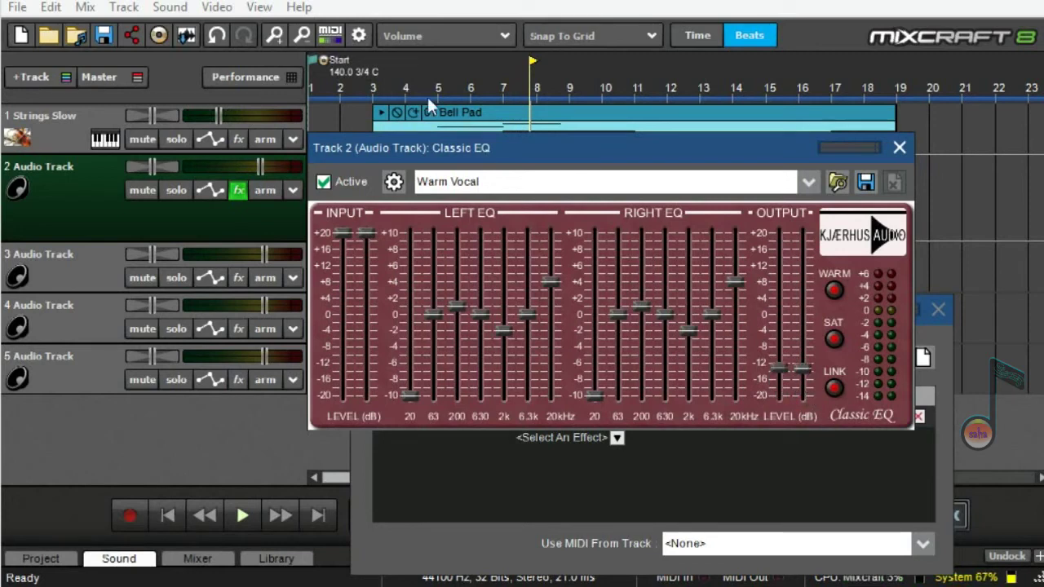
click(373, 85)
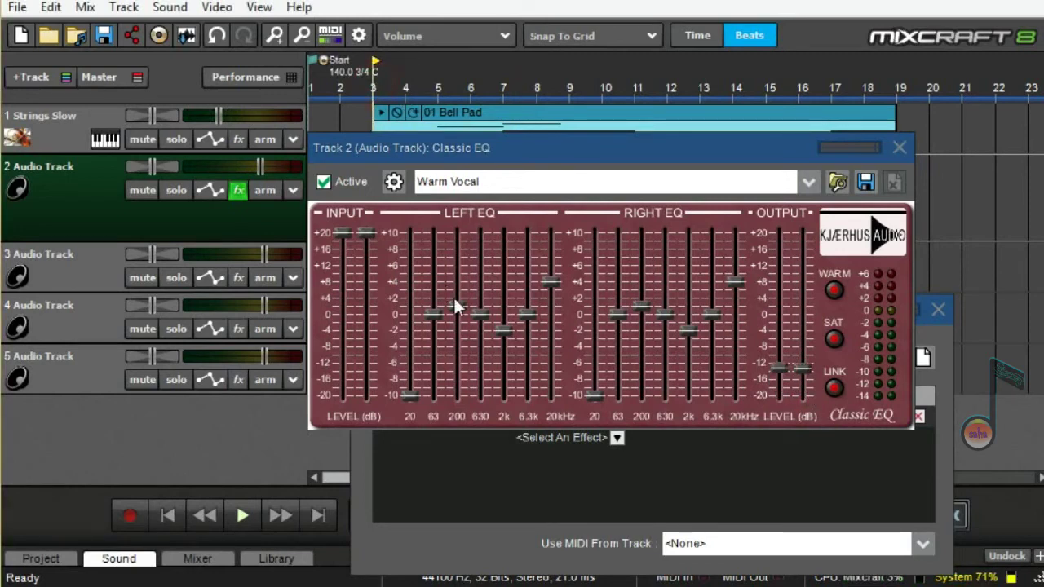
key(space)
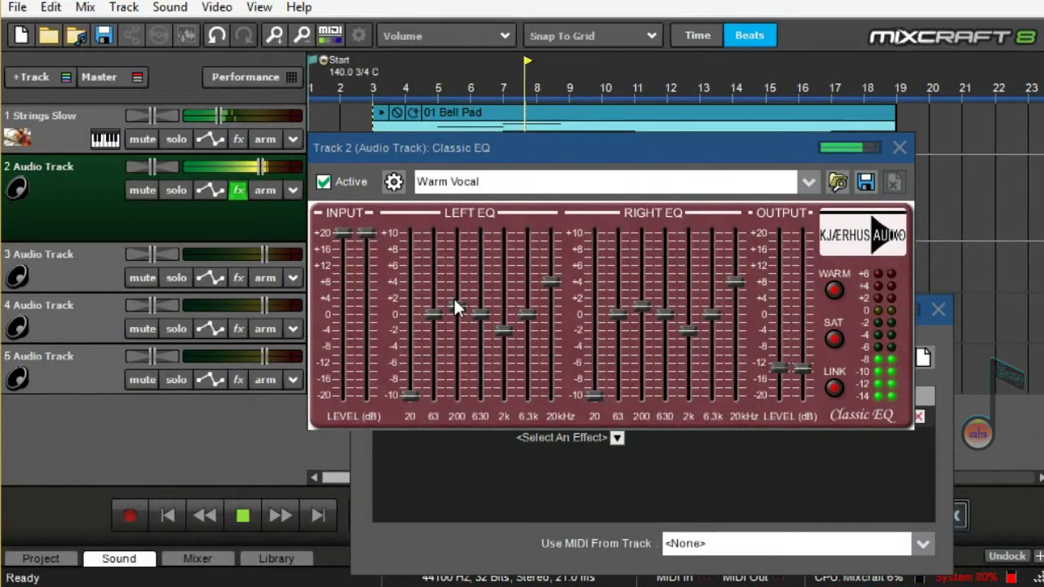
key(space)
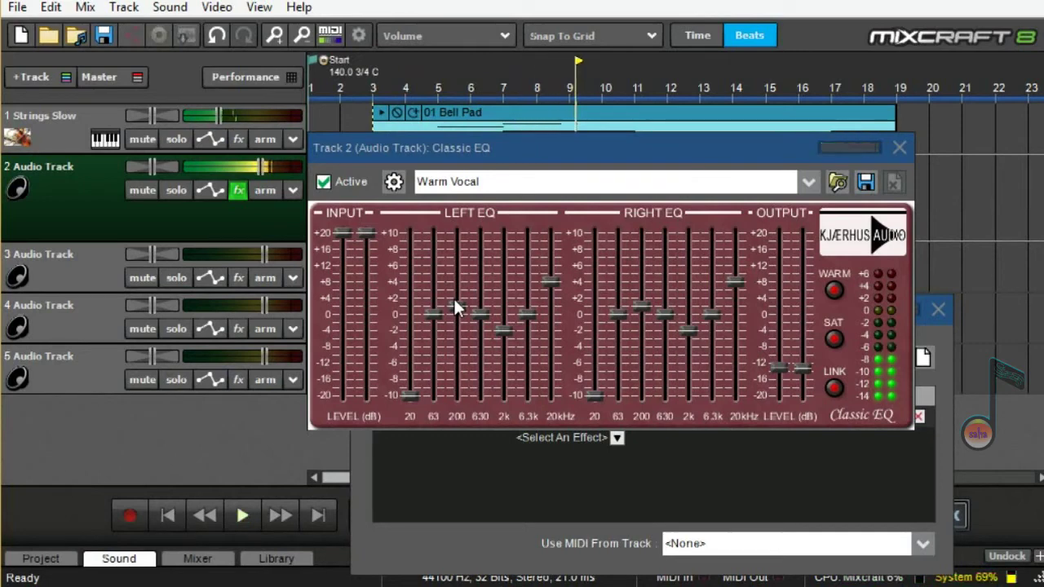
click(899, 148)
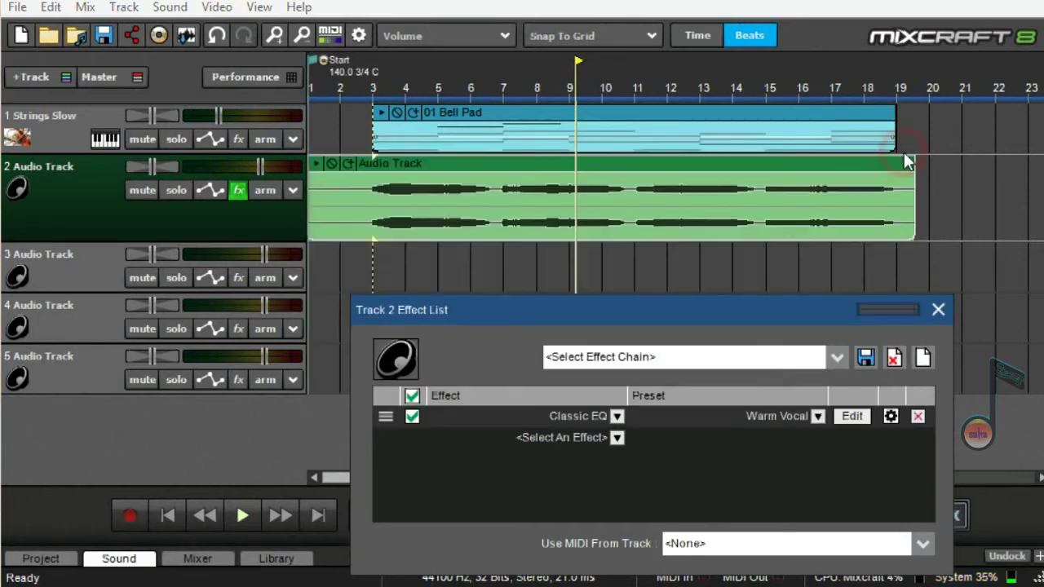
- Add Acoustica Reverb to track 2's effect list and apply its Lite 'verb preset
click(617, 438)
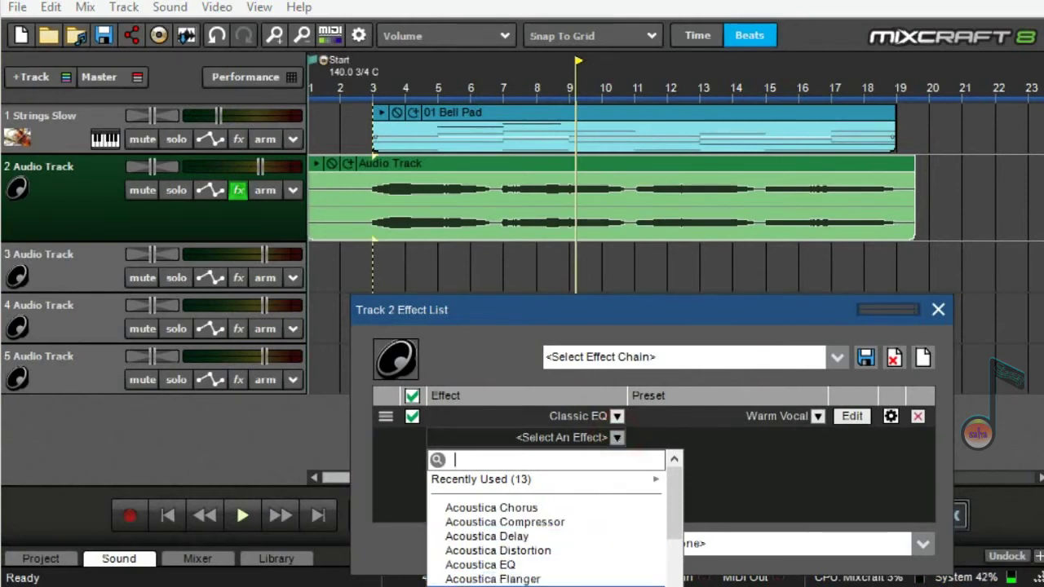
click(494, 586)
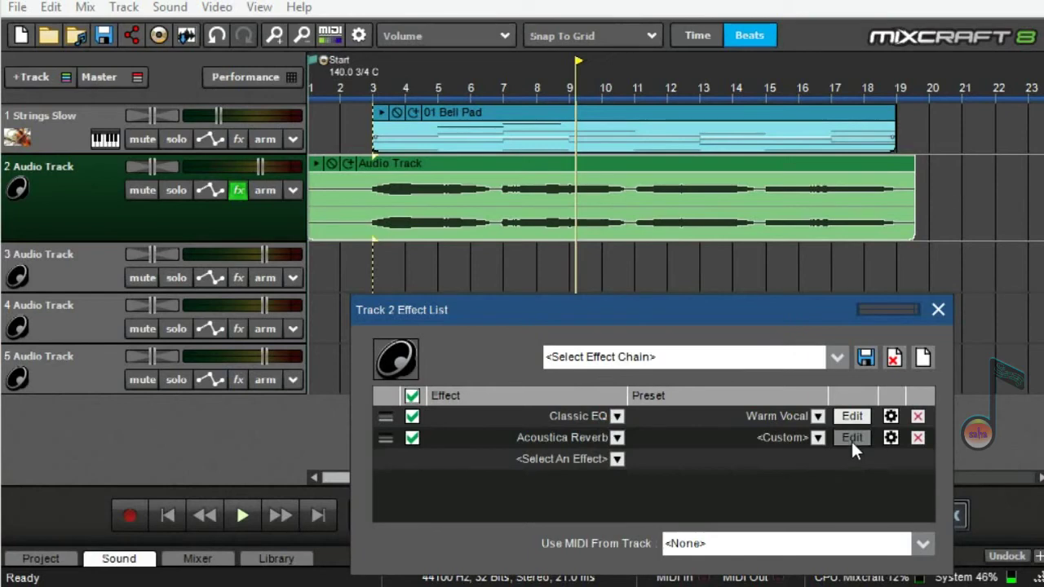
click(851, 440)
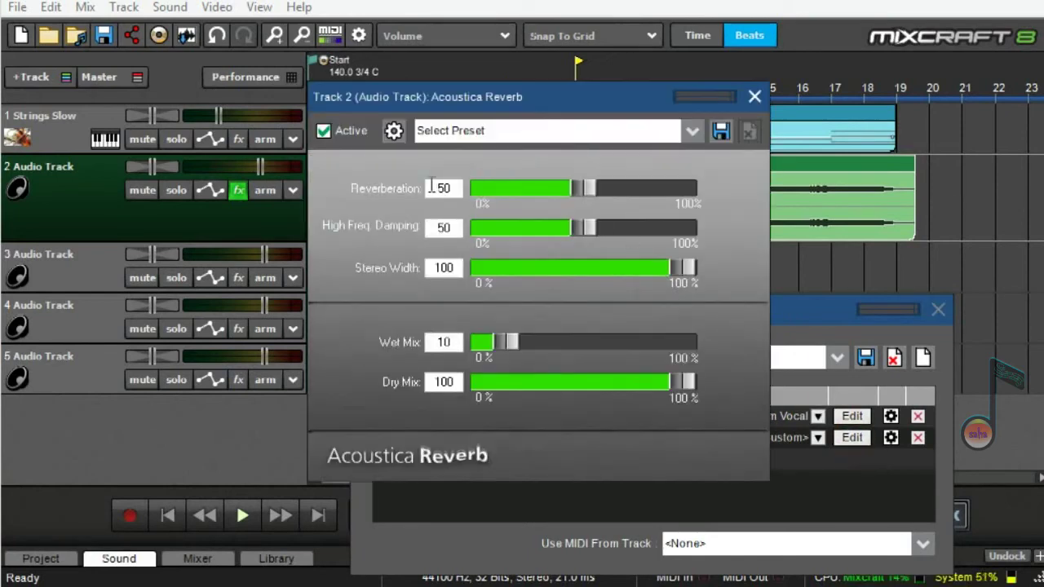
click(538, 136)
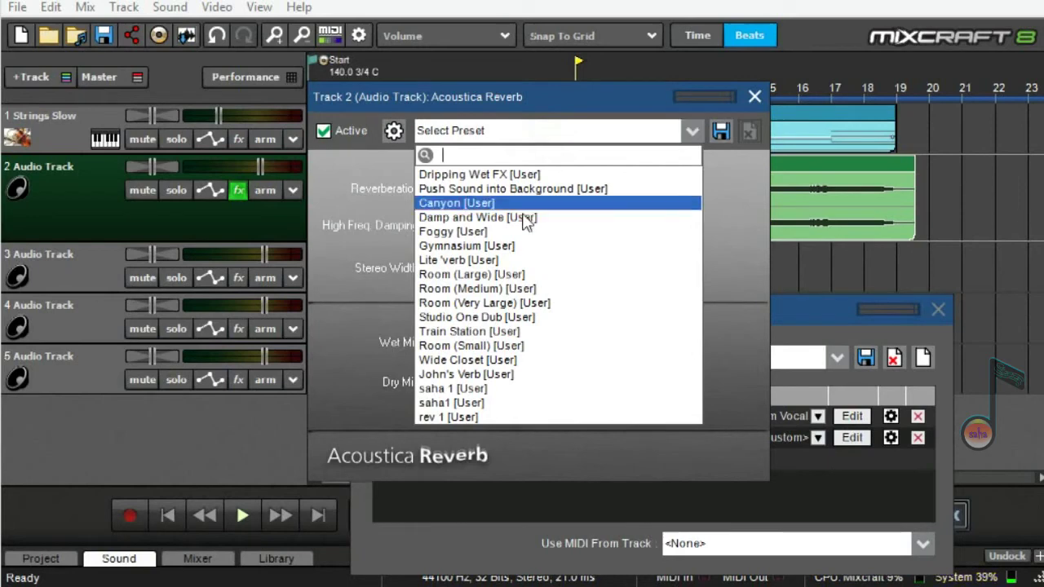
click(519, 261)
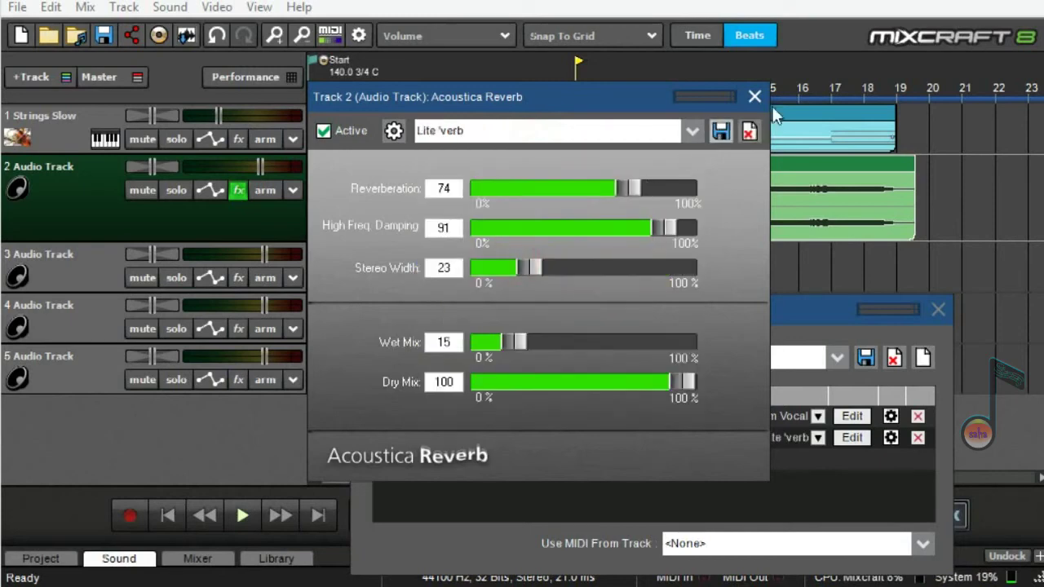
click(753, 94)
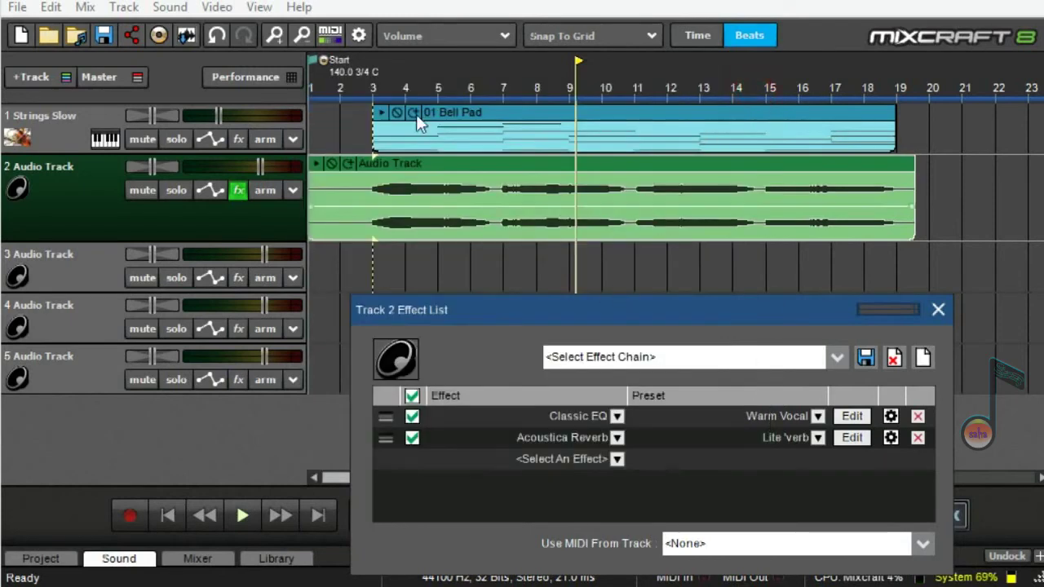
- Play the song from measure 2 and set the Acoustica Reverb's reverberation to 45% while listening
click(356, 80)
key(space)
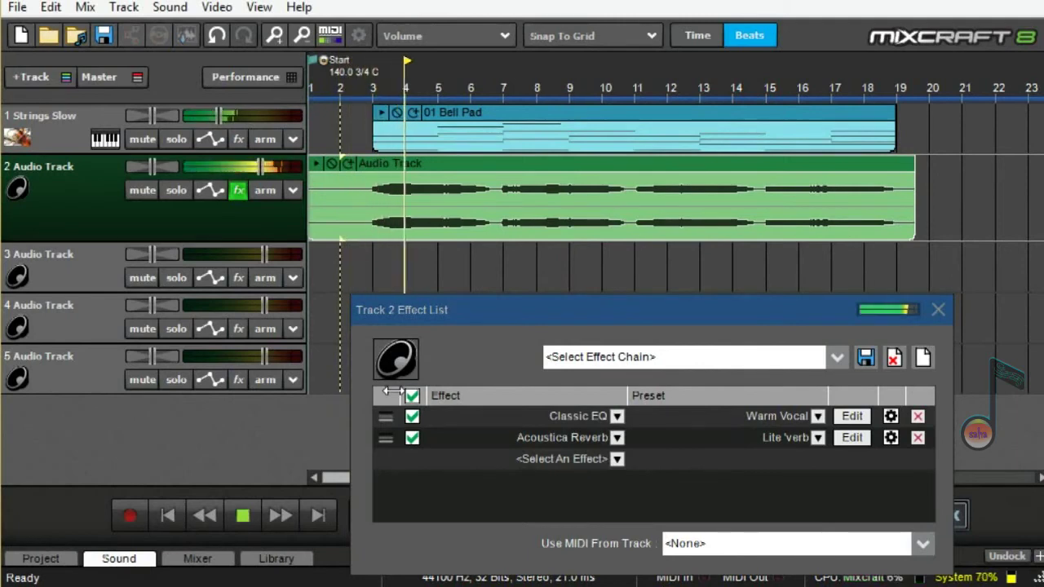
click(850, 438)
drag(624, 188, 575, 200)
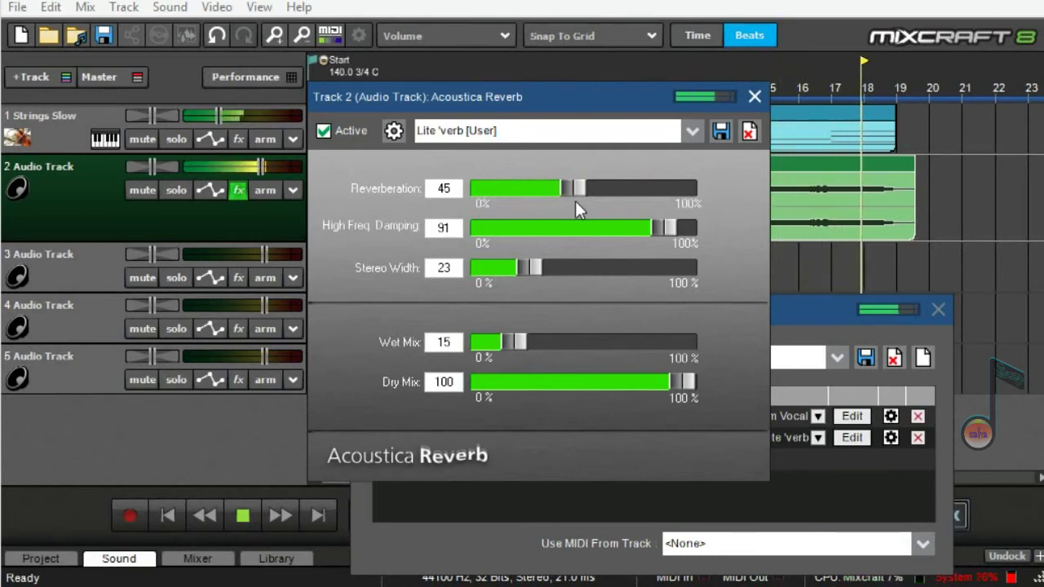
click(752, 99)
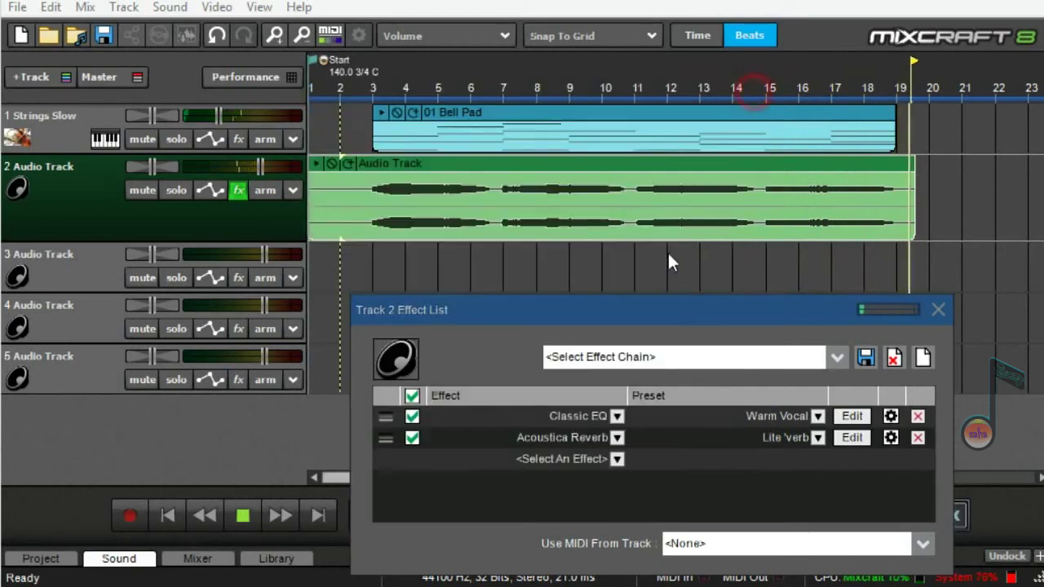
key(space)
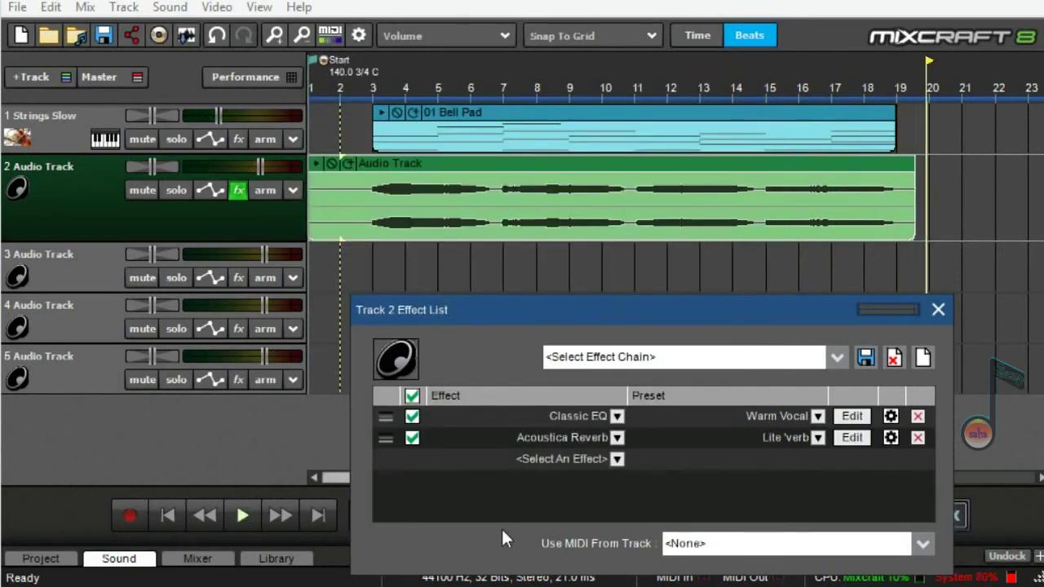
- Add Acoustica Delay to track 2's effect list and apply its Triplets preset
click(616, 460)
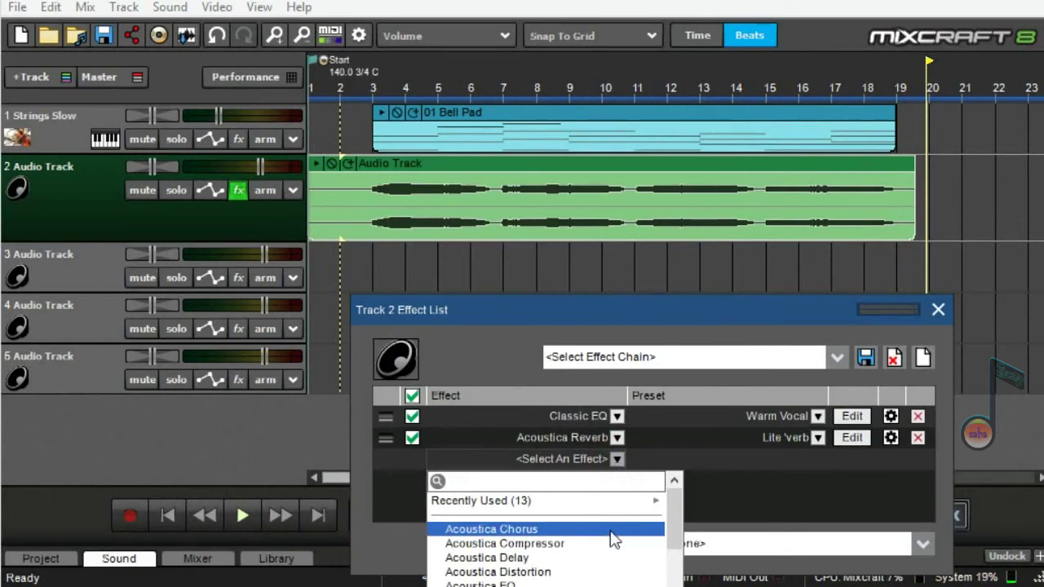
scroll(613, 540, down, 2)
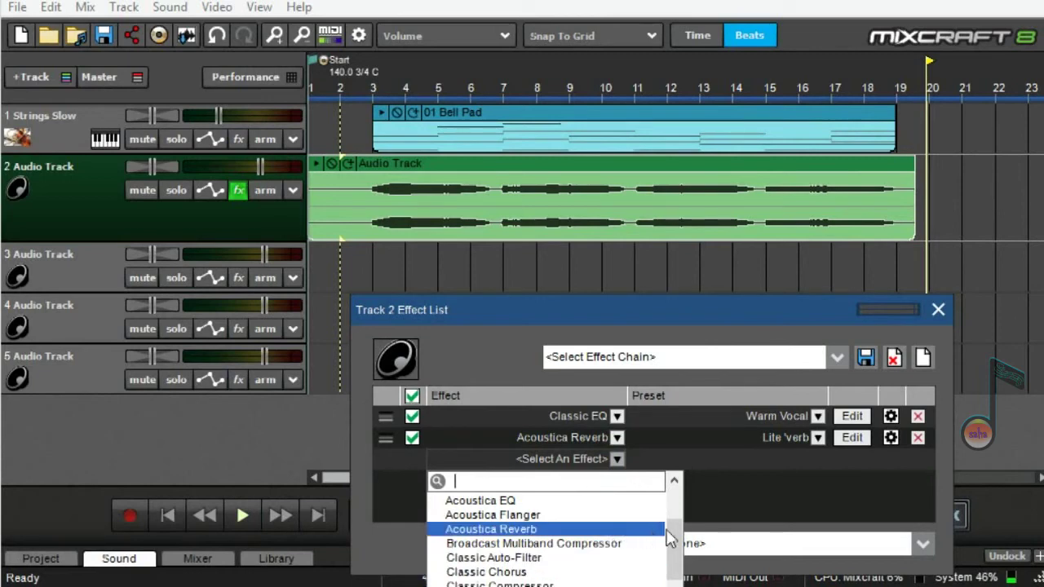
drag(672, 520, 670, 499)
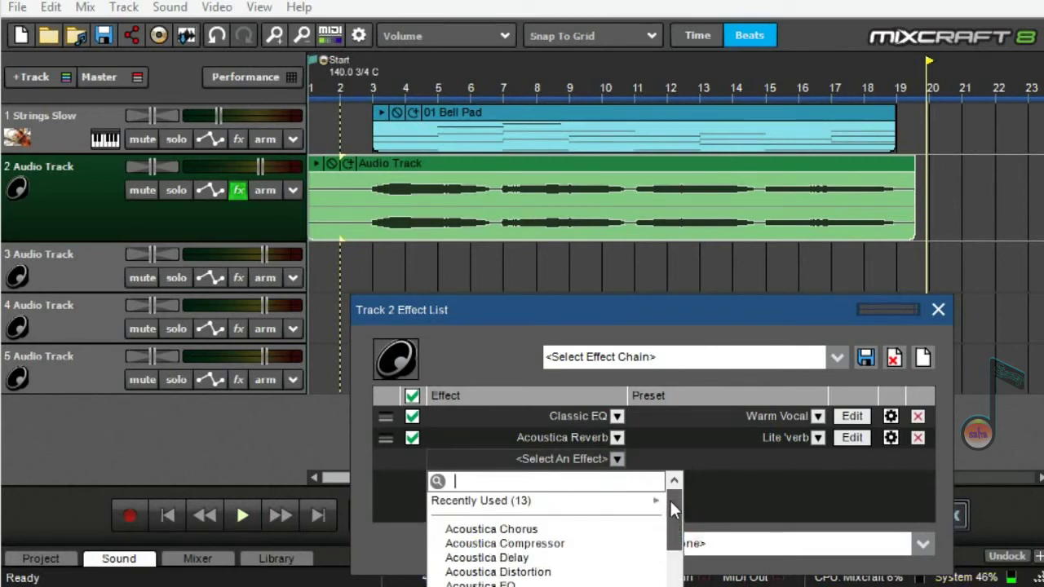
click(506, 559)
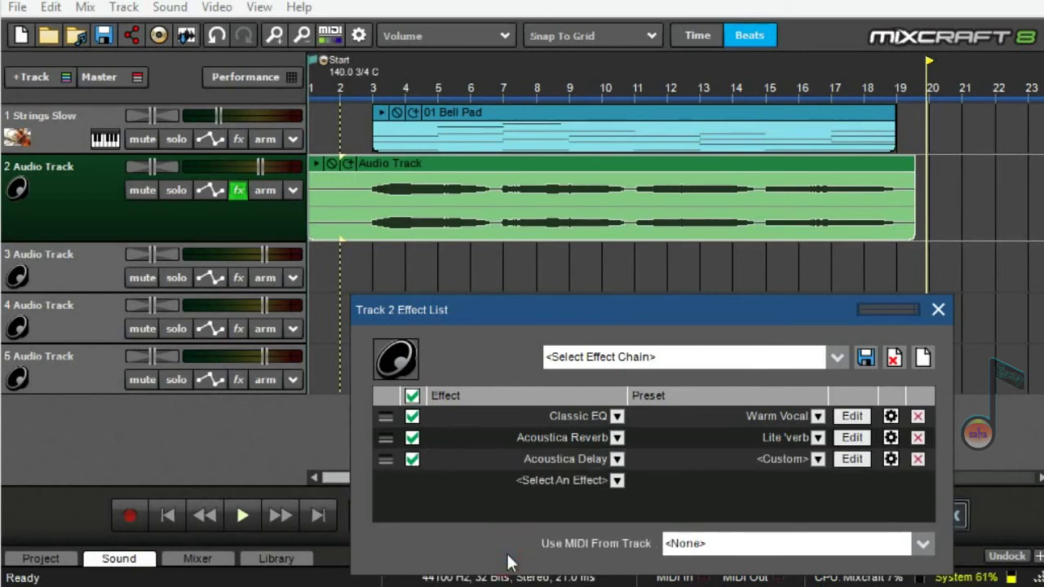
click(847, 458)
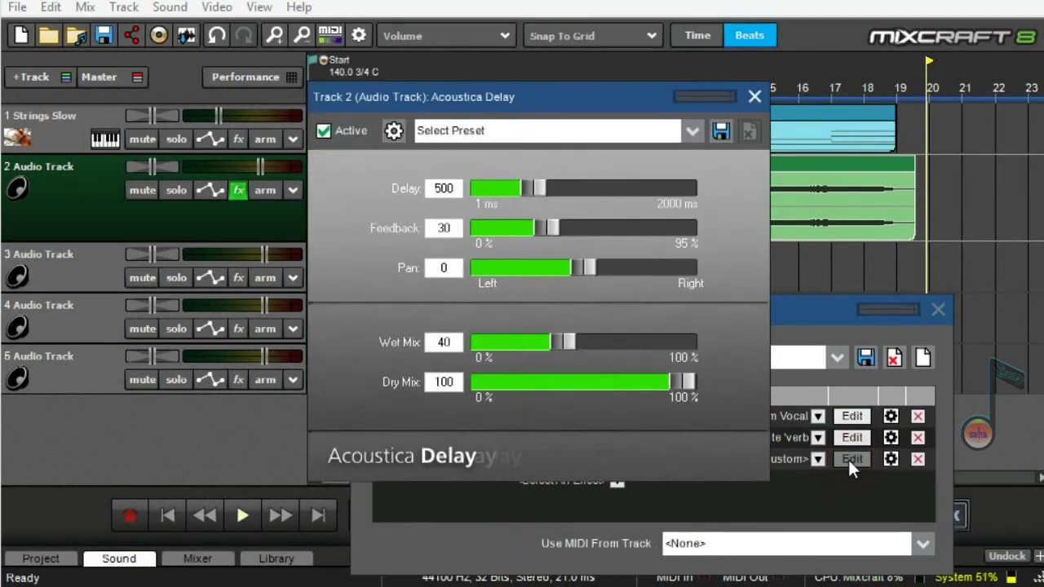
click(599, 135)
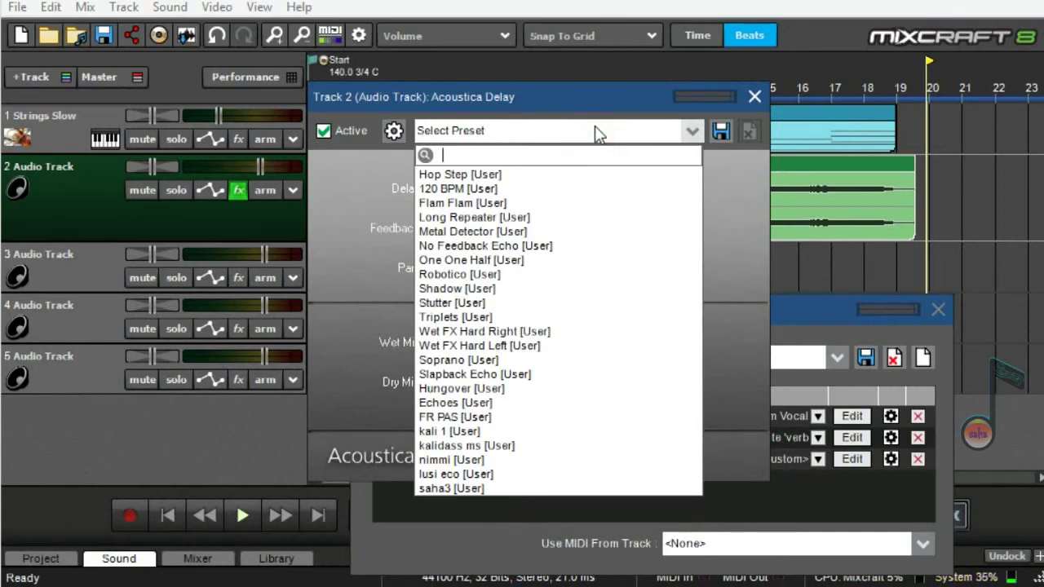
click(508, 318)
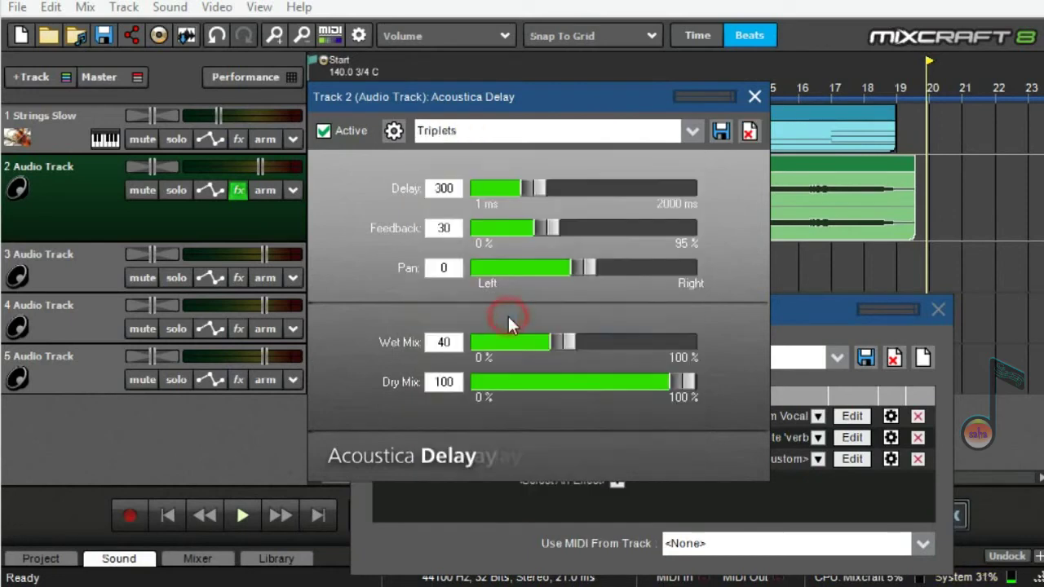
click(754, 98)
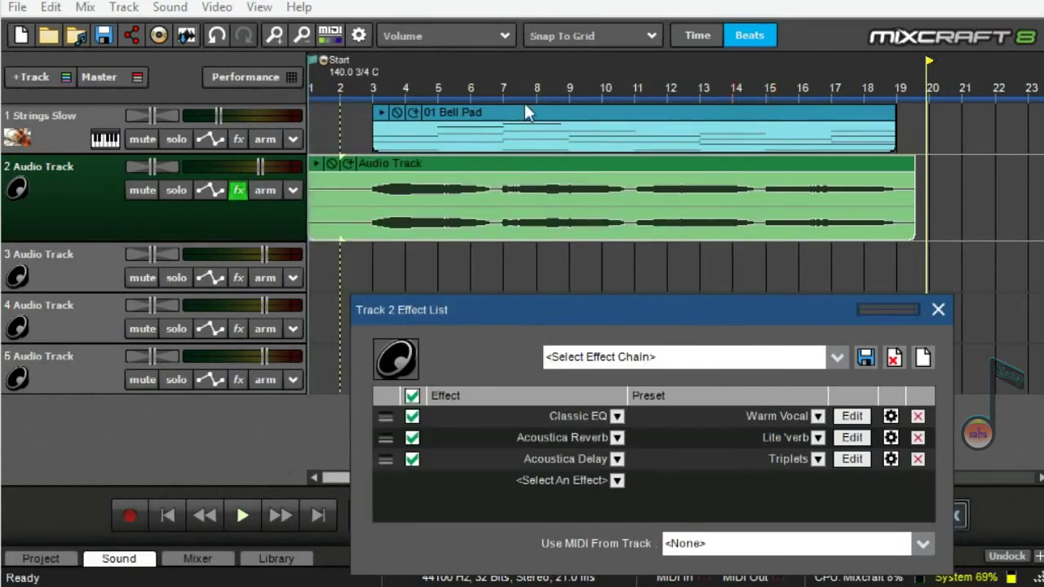
- Play from measure 3 and compare the vocal with the reverb, then the delay, briefly bypassed and re-enabled
click(367, 82)
key(space)
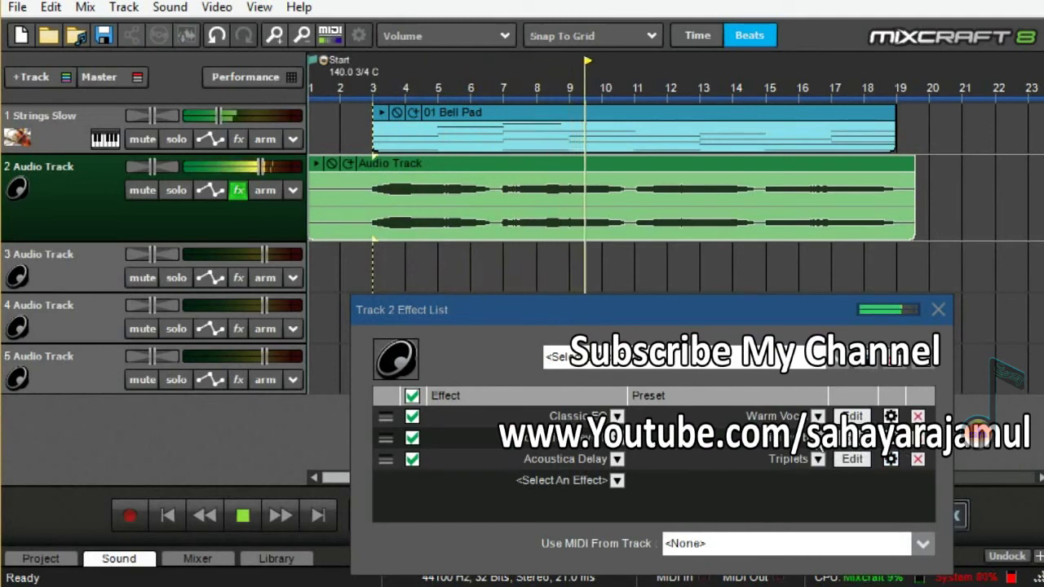
click(413, 438)
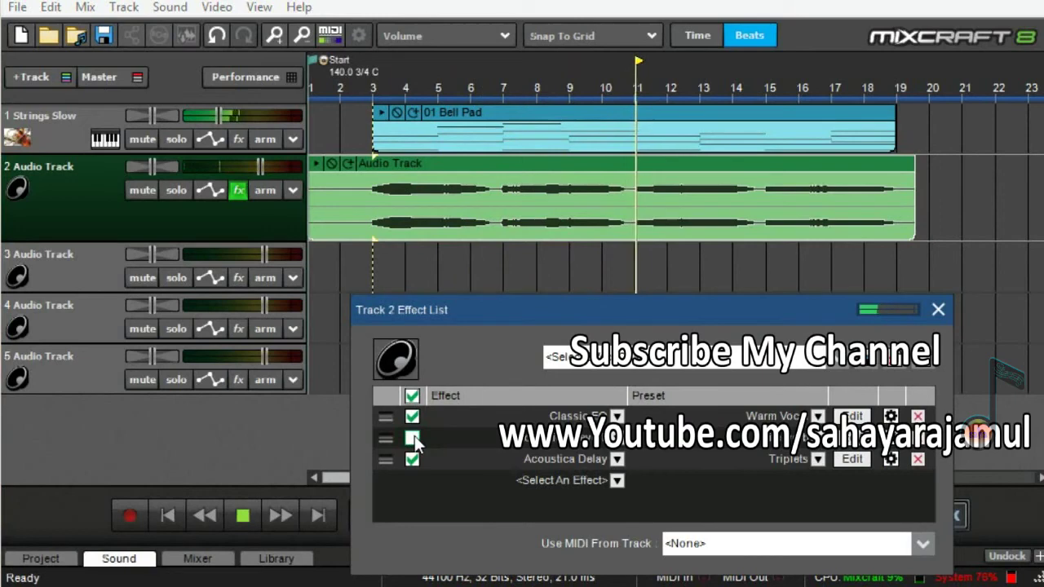
click(414, 438)
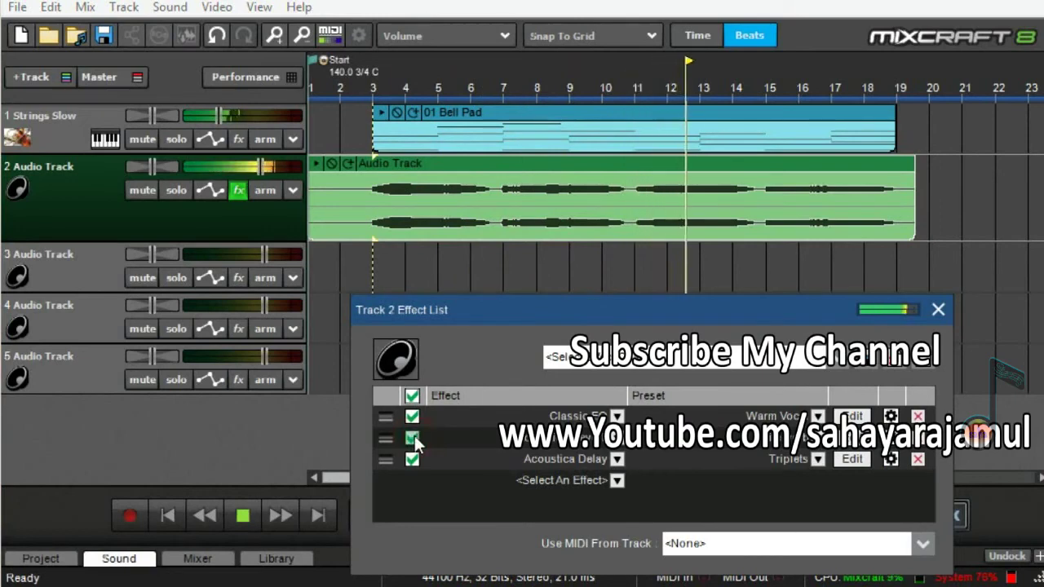
click(411, 458)
click(410, 456)
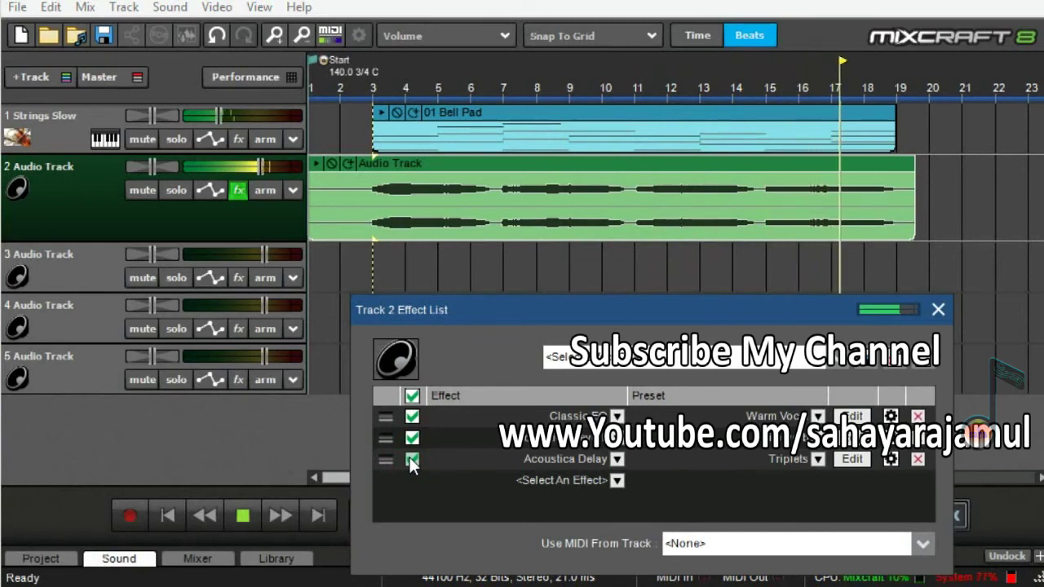
key(space)
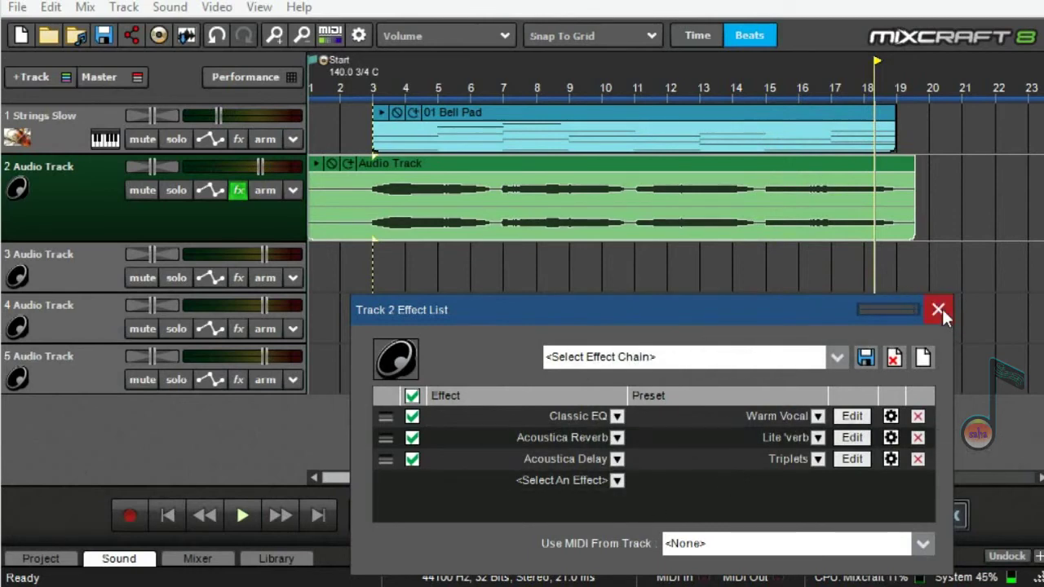
- Show the mixer without the effect list and raise the Strings Slow track's volume to about -7 dB
drag(683, 309, 613, 217)
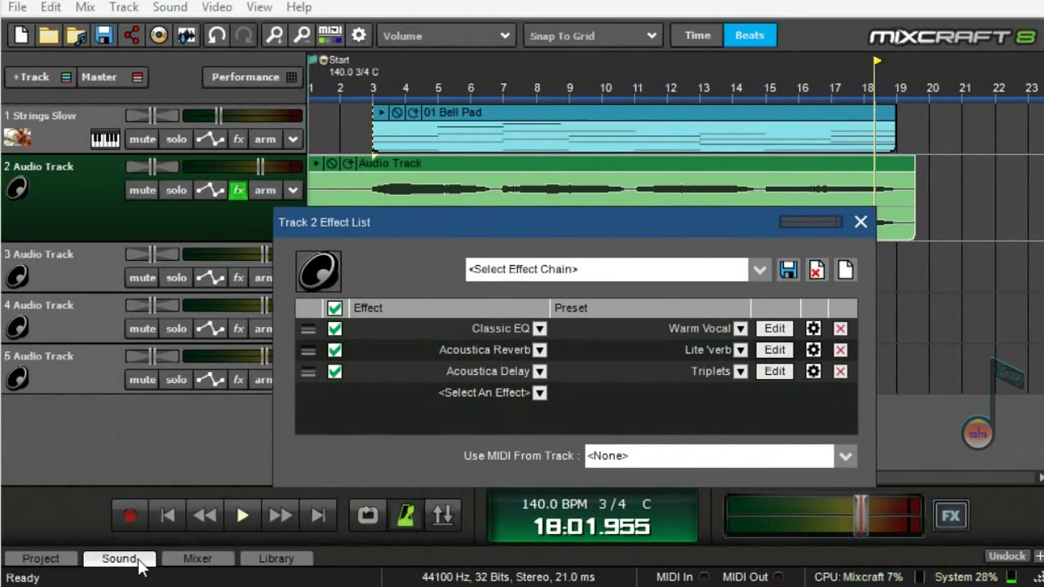
click(190, 559)
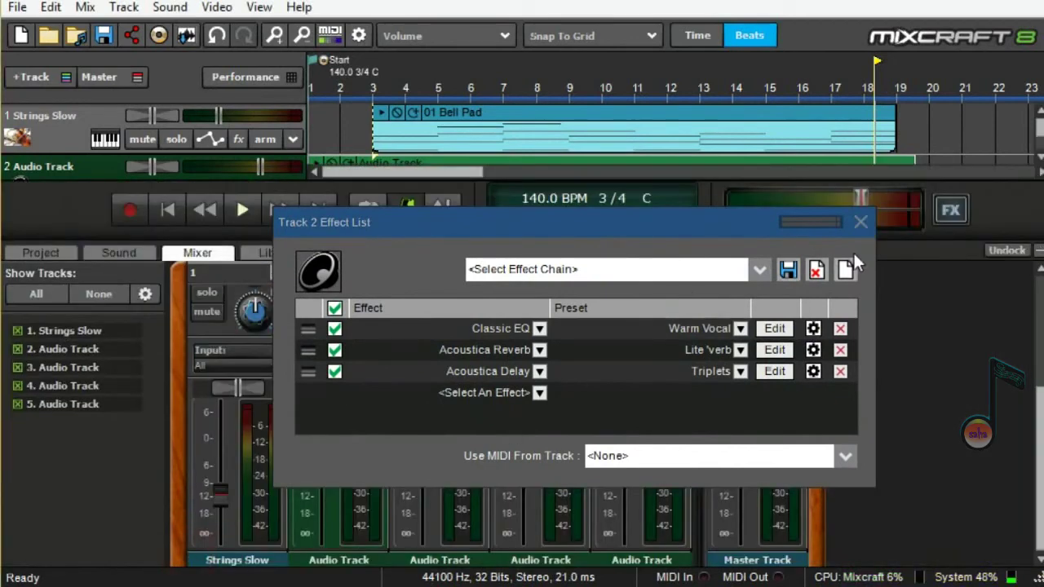
click(861, 222)
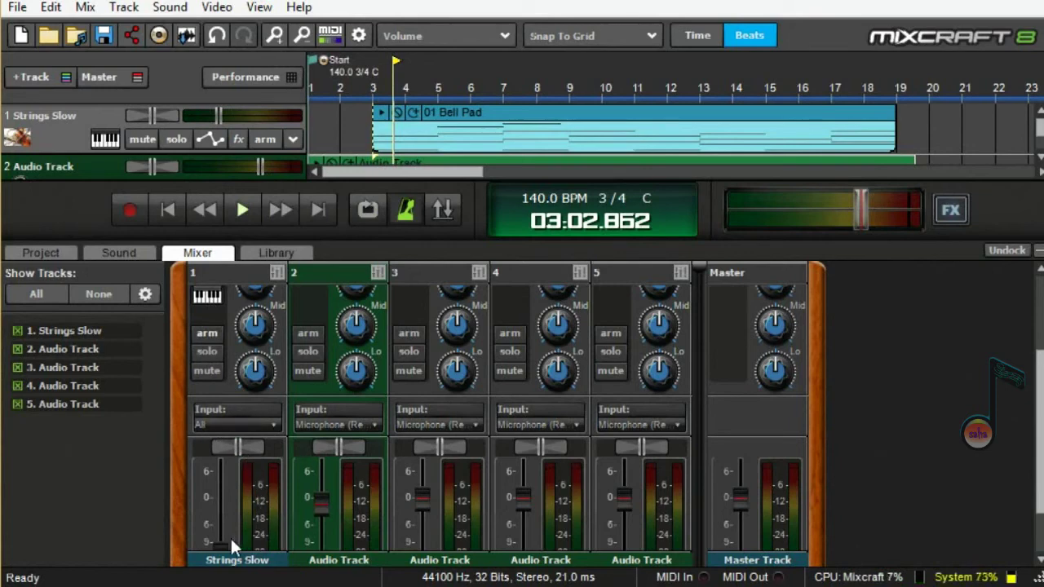
mouse_move(225, 538)
mouse_down()
mouse_move(219, 518)
mouse_move(219, 528)
mouse_up()
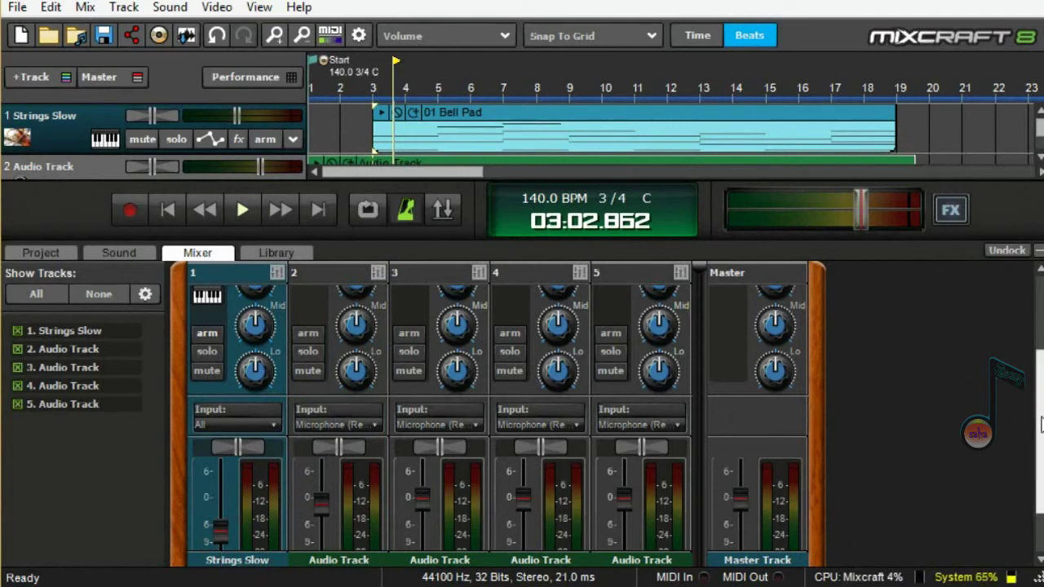
- Boost track 2's high EQ moderately and cut its low EQ in the mixer while auditioning from measure 3
scroll(1035, 417, up, 2)
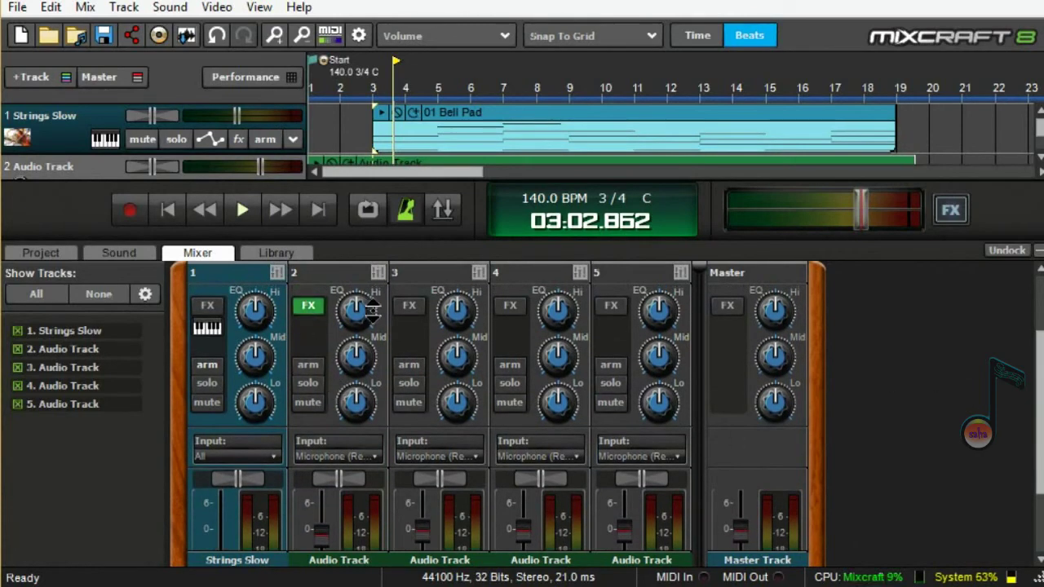
mouse_move(361, 310)
drag(361, 310, 358, 292)
key(space)
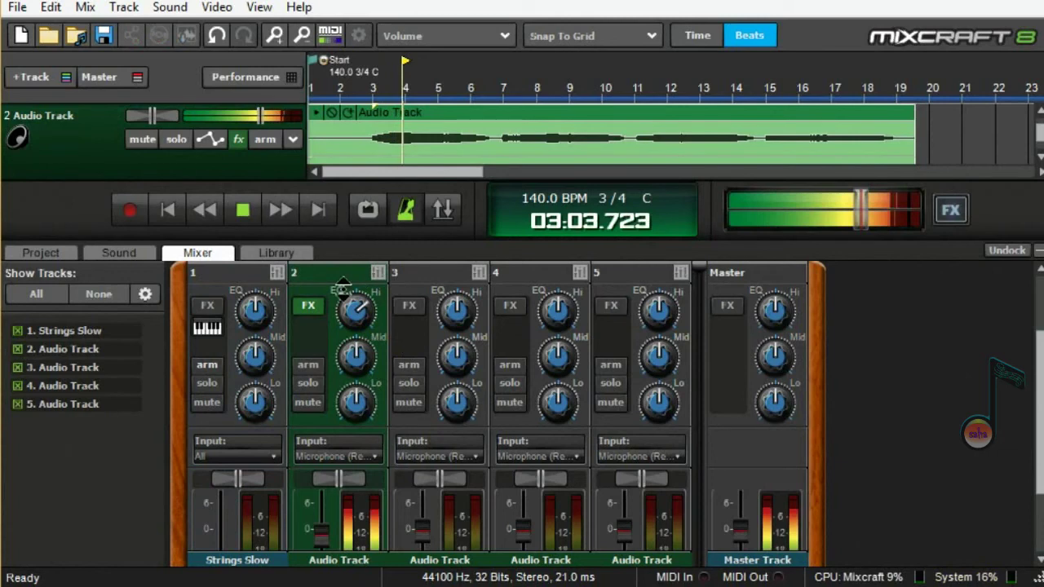
drag(356, 310, 344, 339)
drag(355, 398, 353, 429)
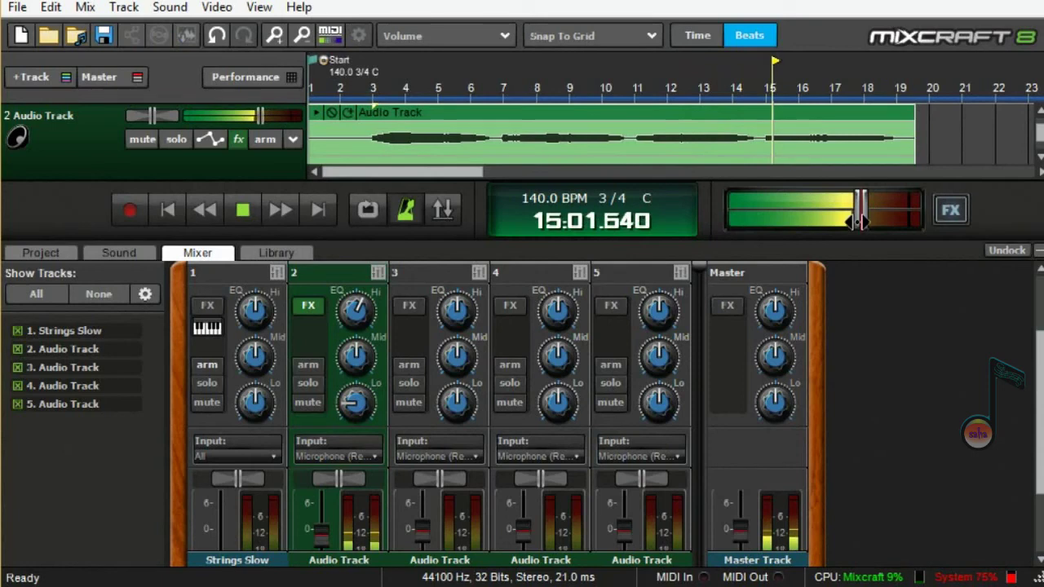
mouse_move(861, 201)
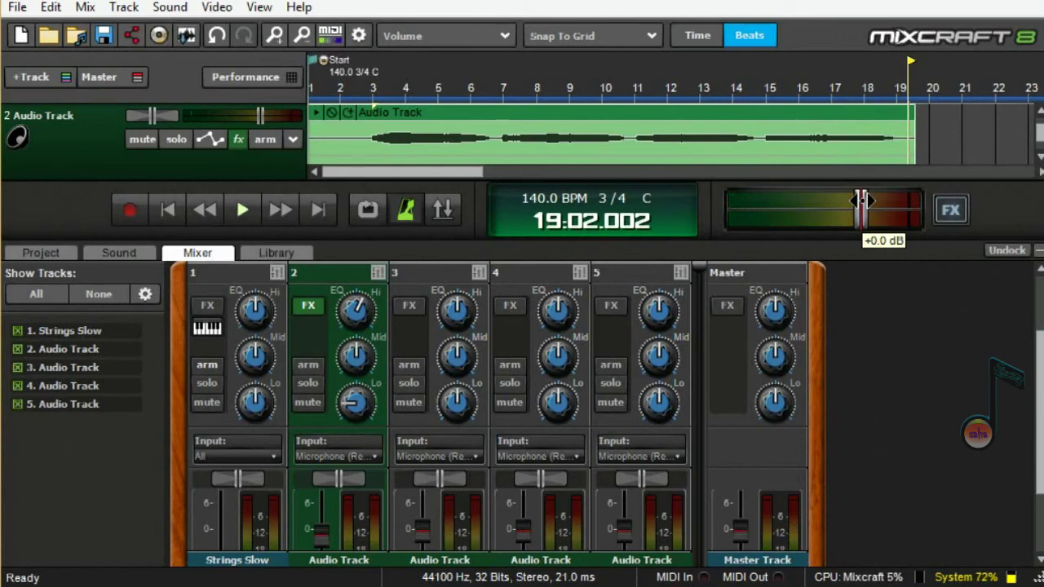
- Add Classic Master Limiter with the Master CD preset to the master track's effects and open its settings
click(724, 306)
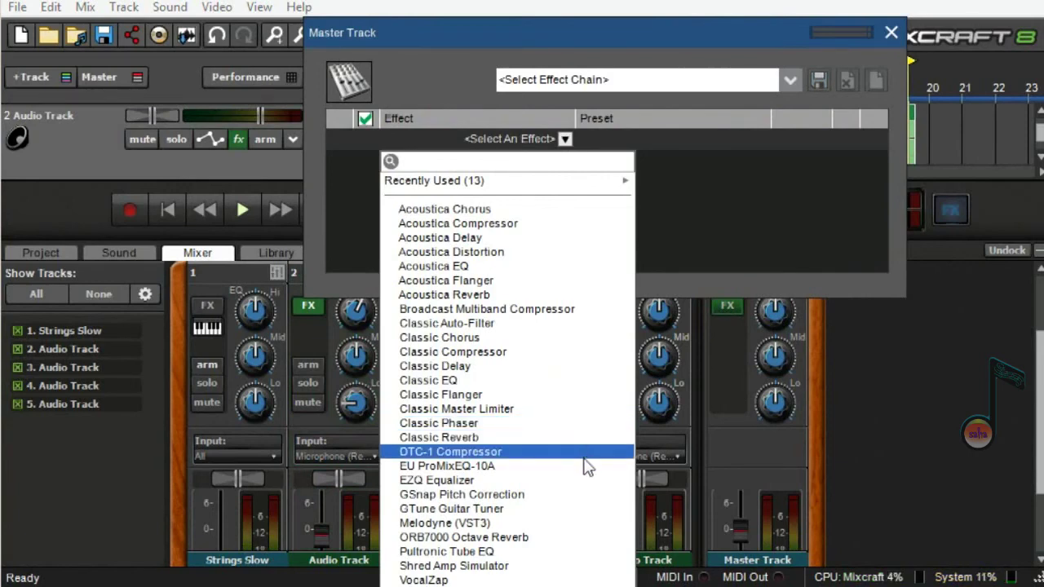
click(547, 412)
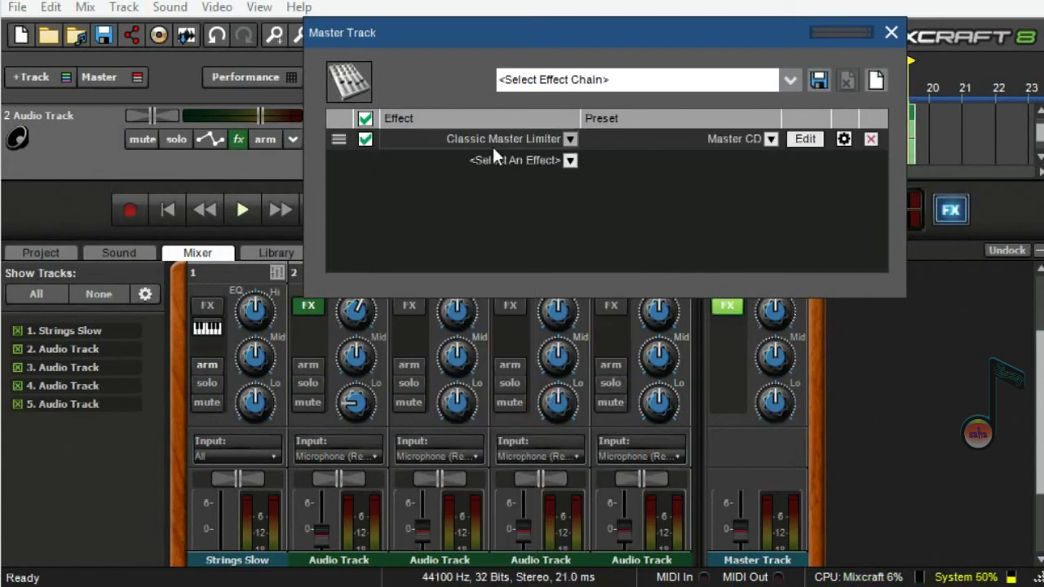
click(803, 140)
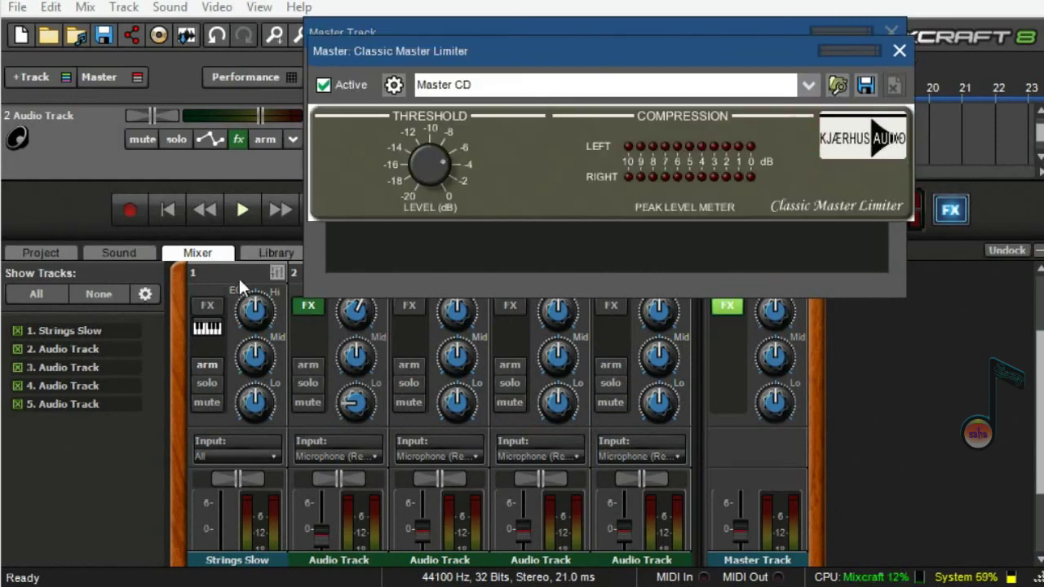
- Play the song from the beginning with the limiter settings in view, clearing the master effect list away to examine the mixer levels
key(space)
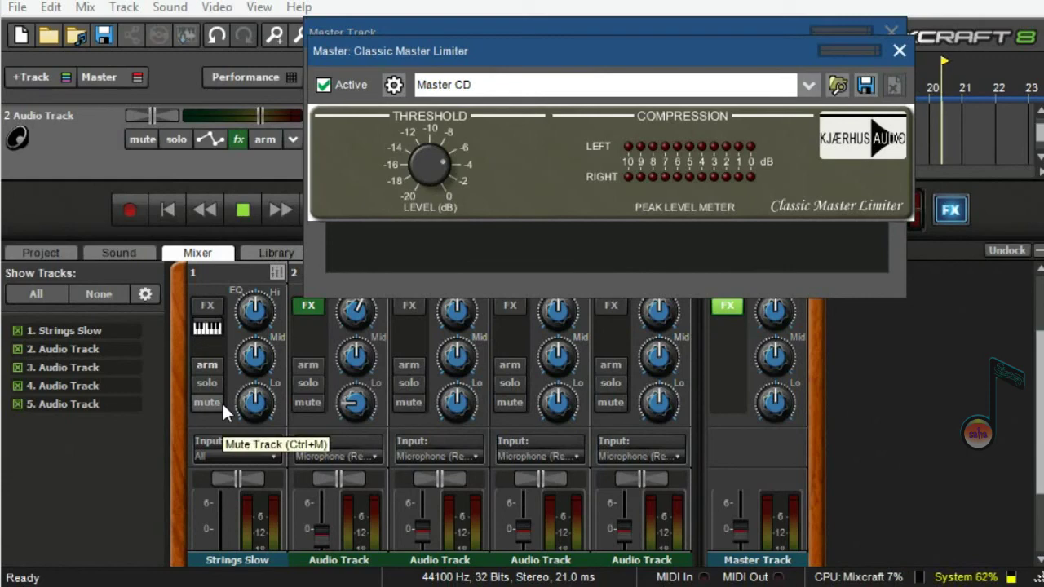
key(space)
click(166, 209)
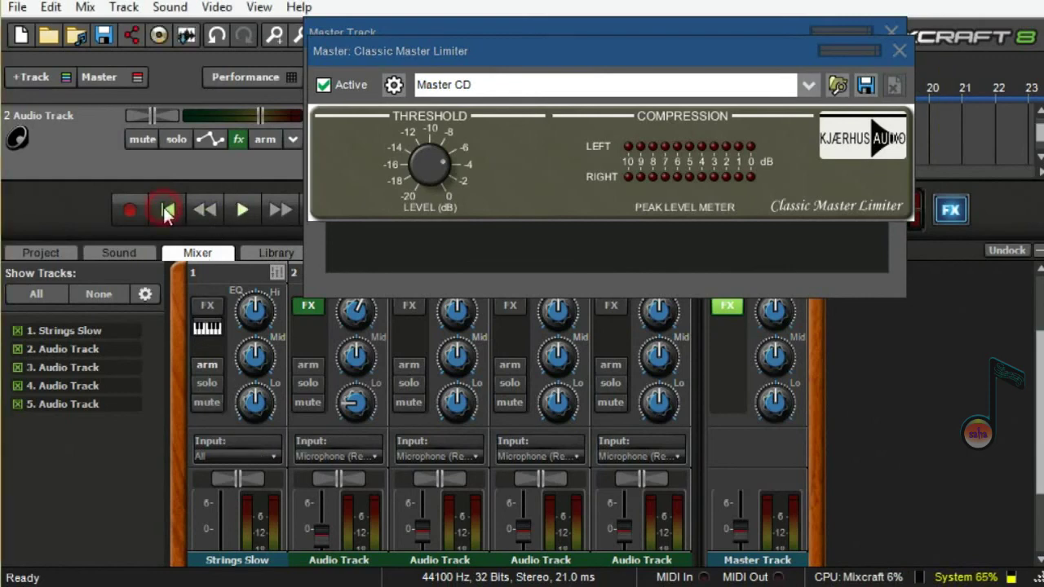
key(space)
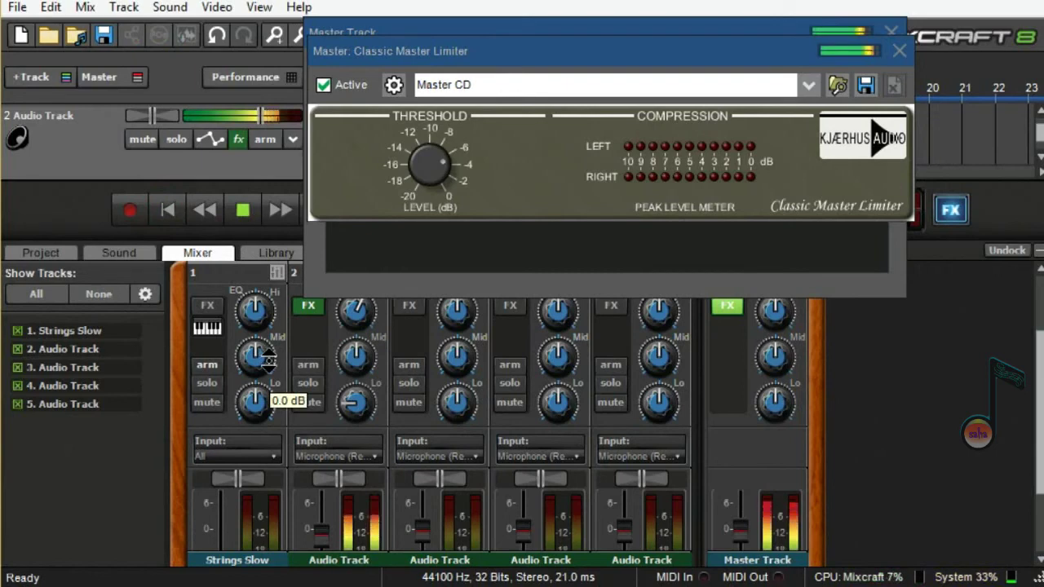
drag(765, 51, 572, 49)
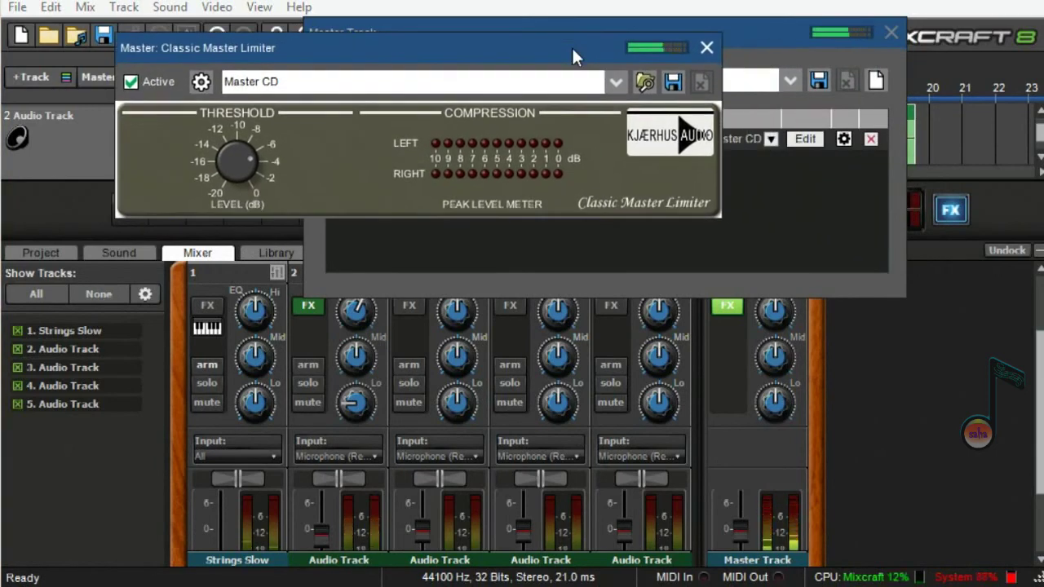
click(891, 34)
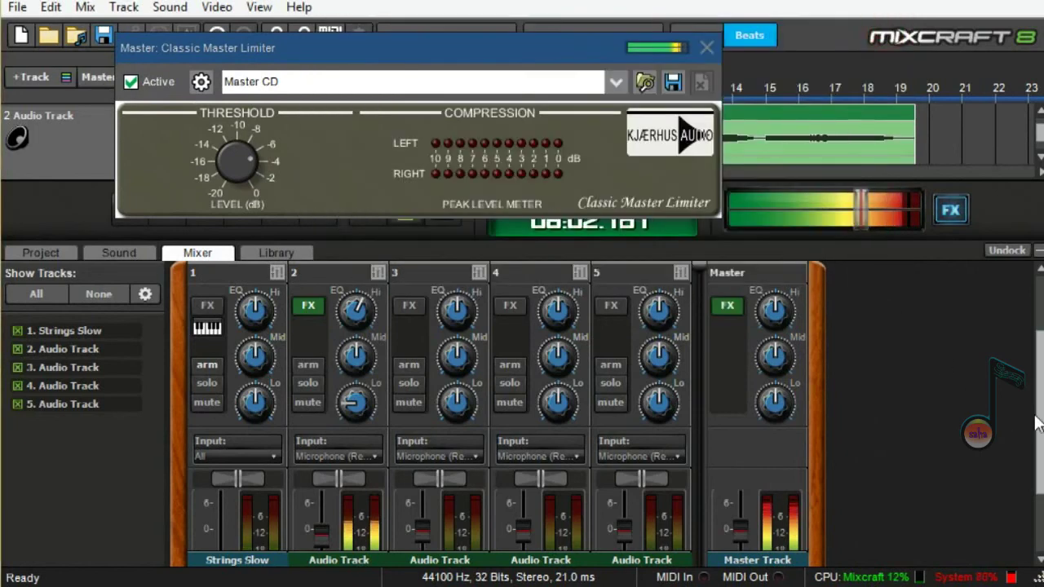
scroll(498, 407, down, 1)
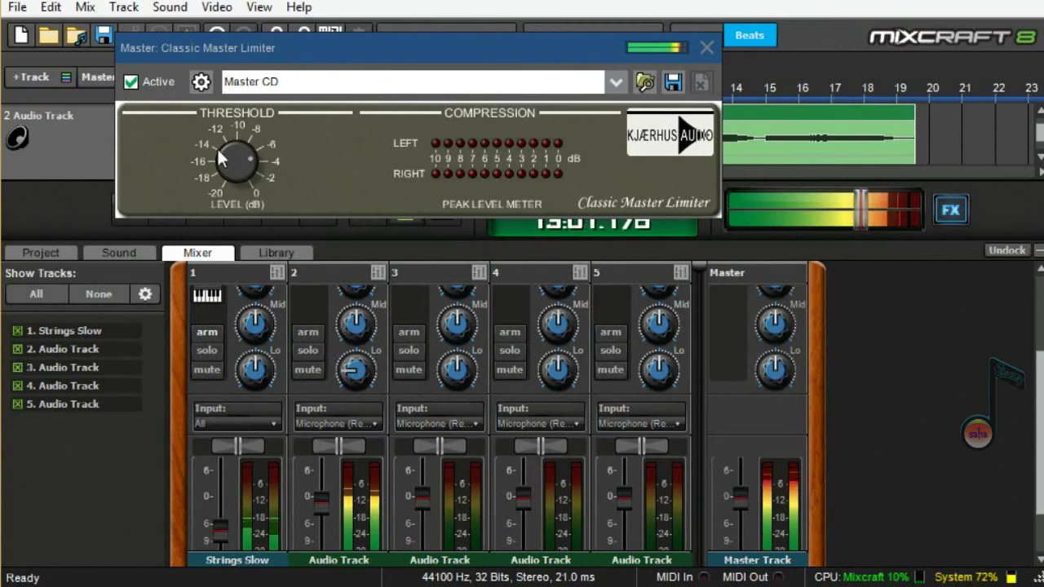
- Lower the master limiter's threshold to about -7 dB and close its settings
mouse_move(245, 173)
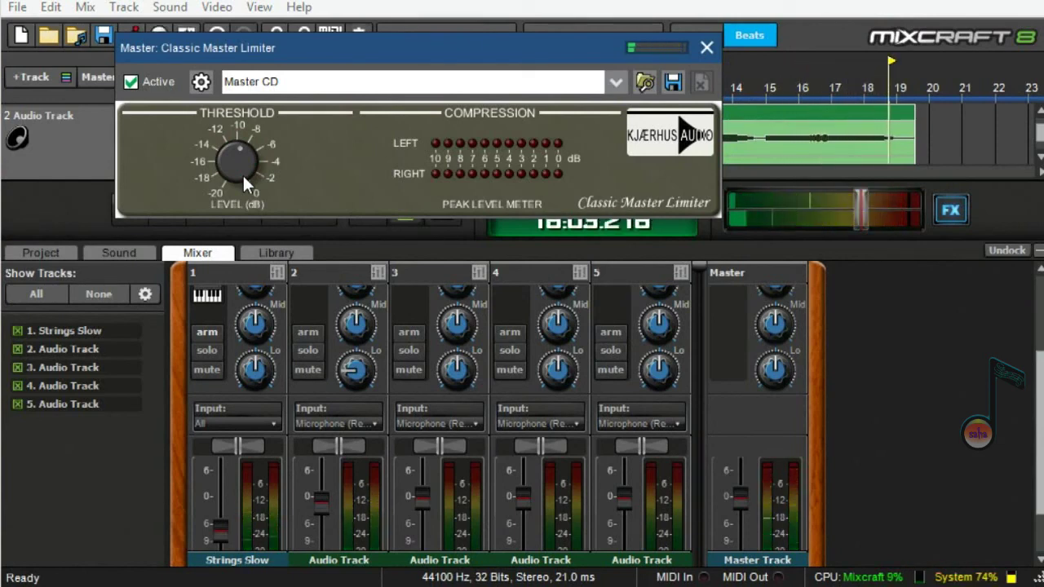
click(243, 170)
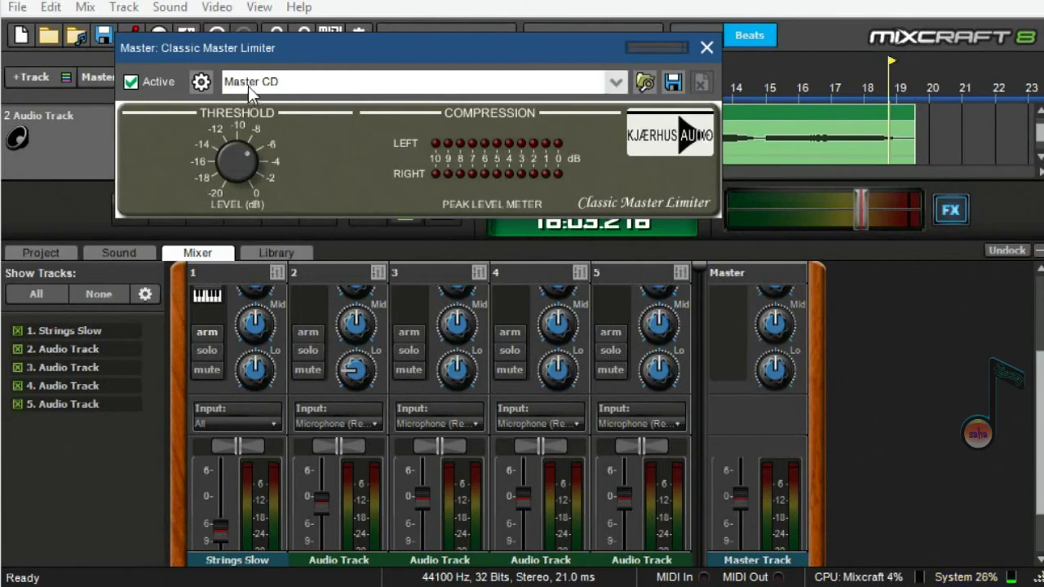
click(706, 49)
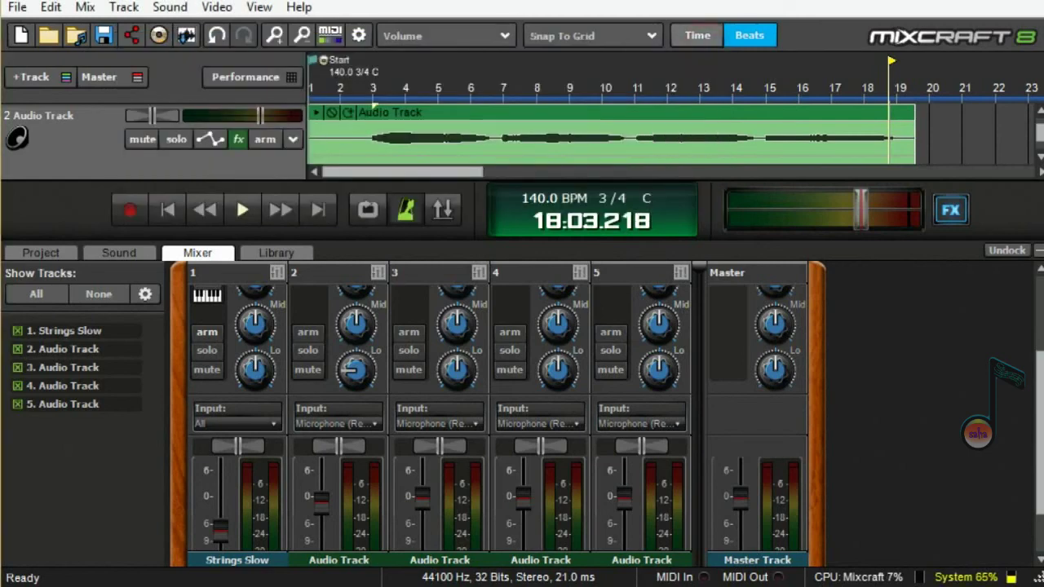
- Show all tracks in the timeline, play from measure 2 and lower the master volume slightly
click(1039, 255)
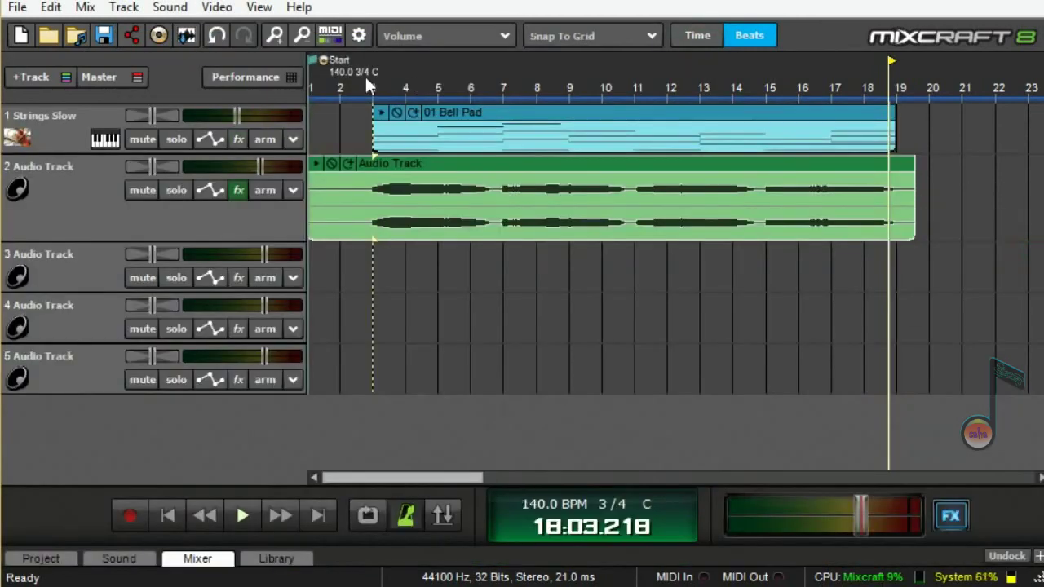
click(349, 91)
key(space)
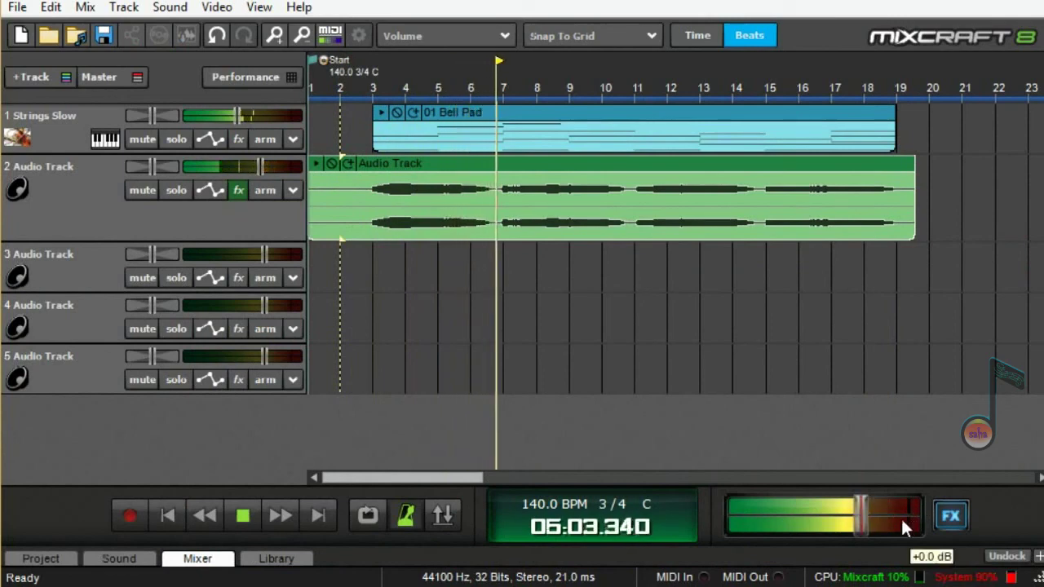
drag(859, 513, 849, 515)
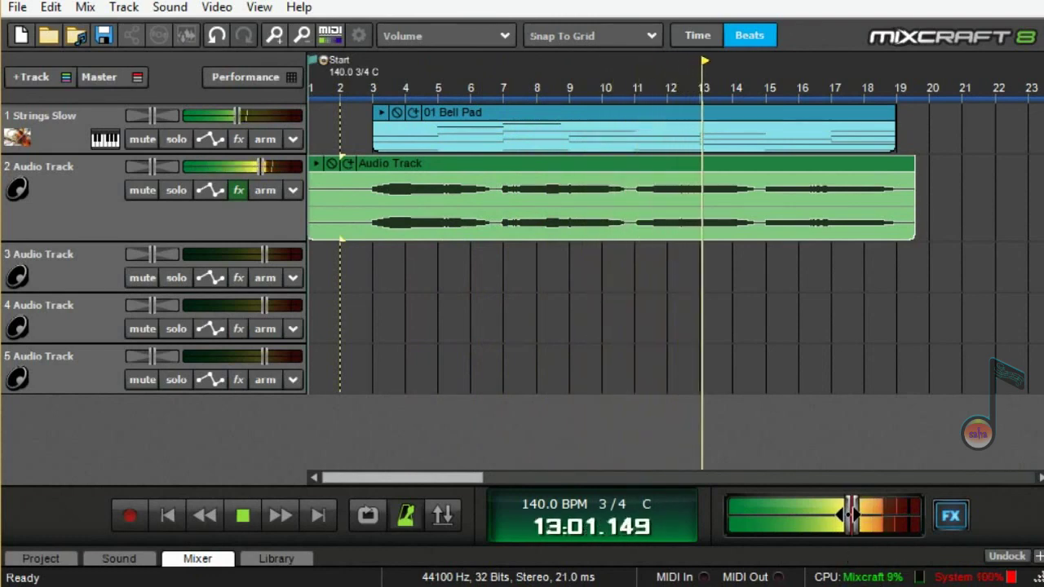
mouse_move(846, 512)
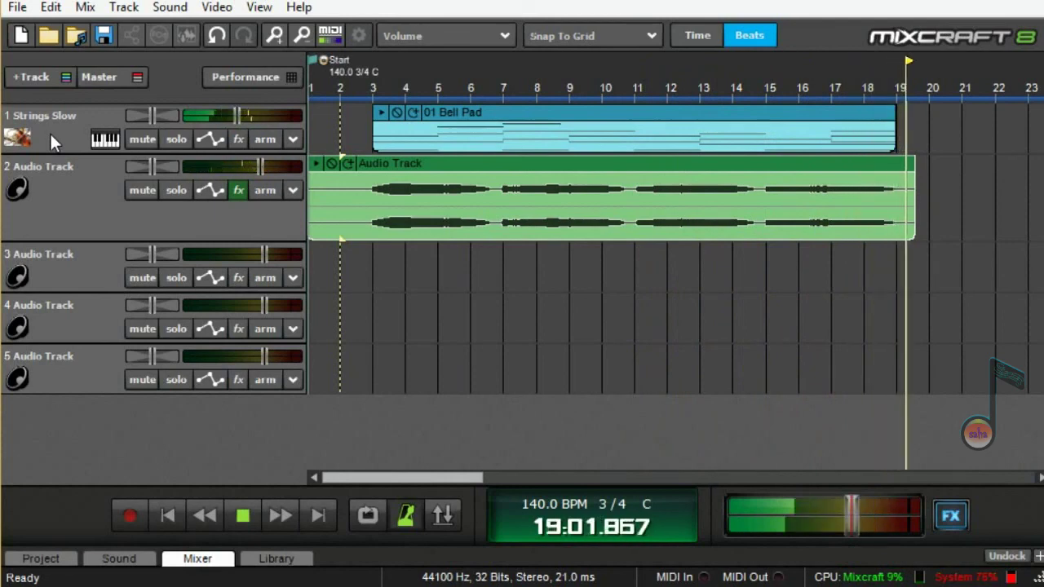
- Bypass all of track 2's effects and play from measure 3, re-enabling the reverb, EQ and delay one by one to compare the vocal
click(241, 190)
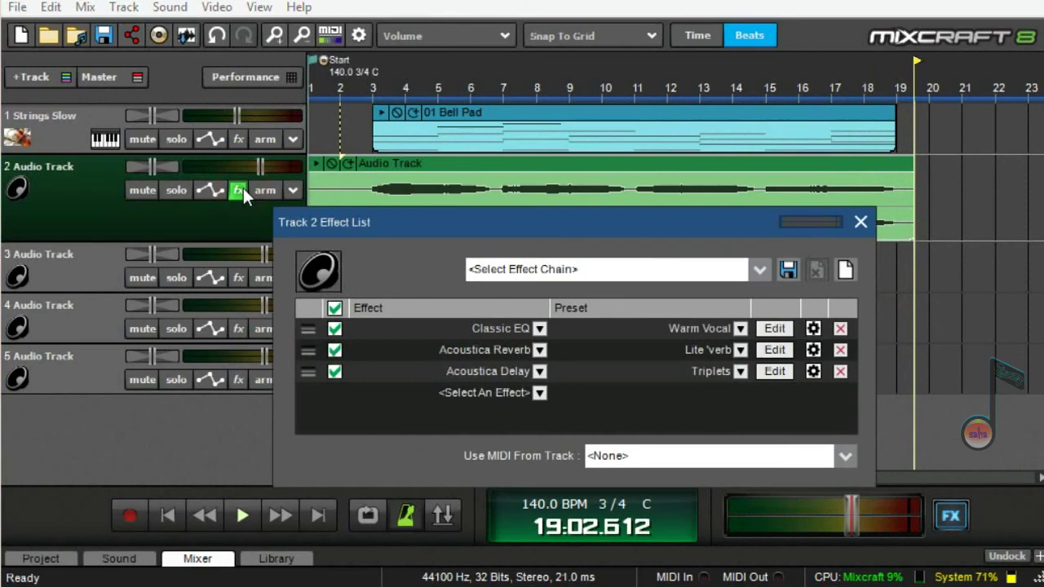
click(334, 372)
click(360, 77)
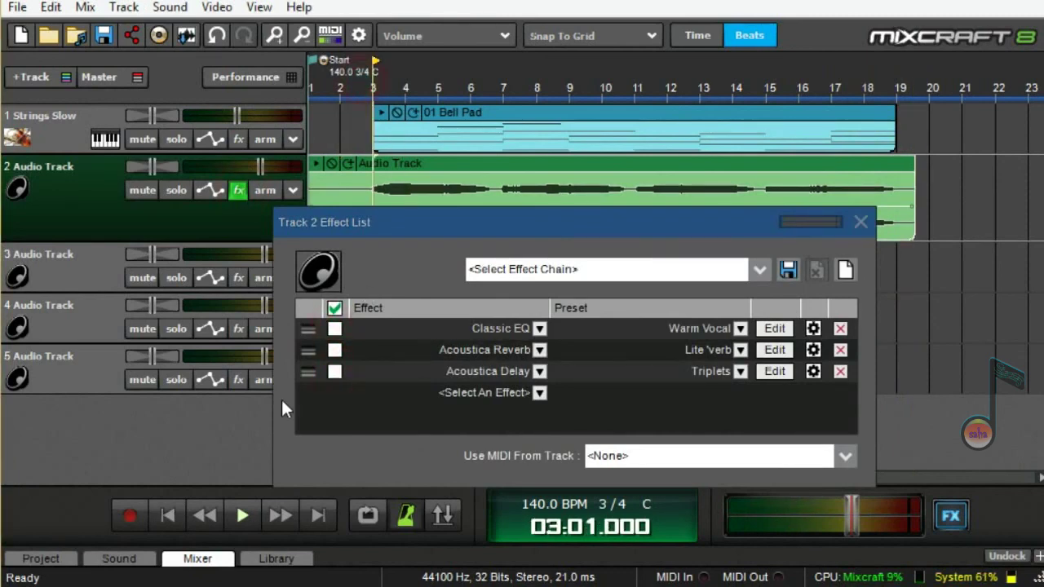
key(space)
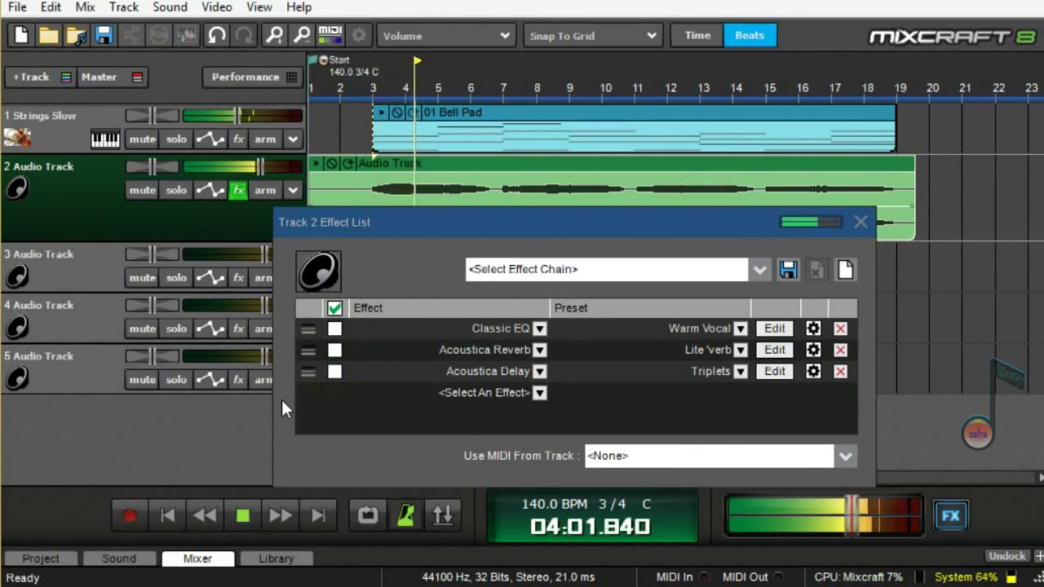
click(337, 347)
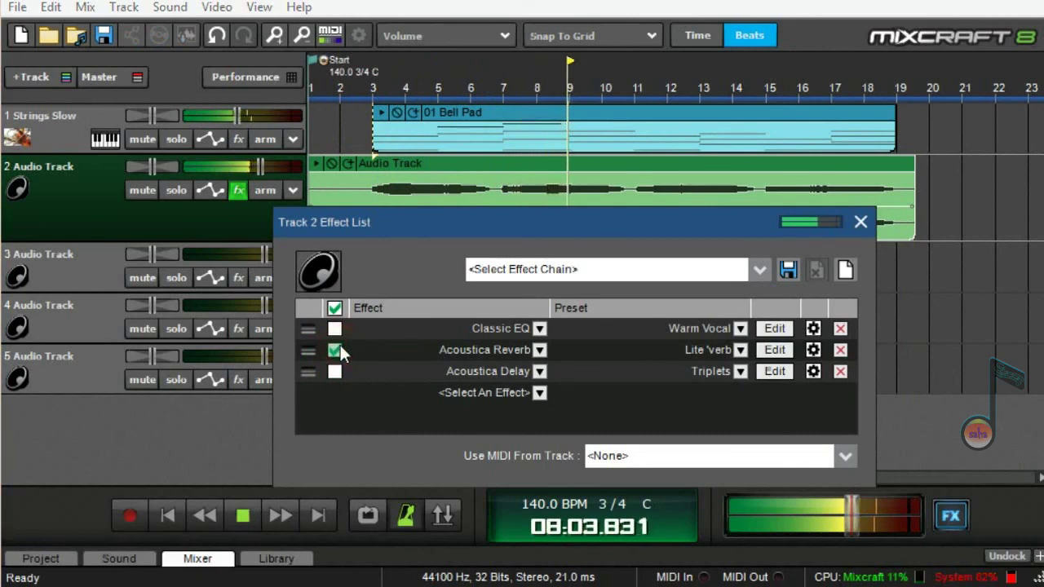
click(336, 329)
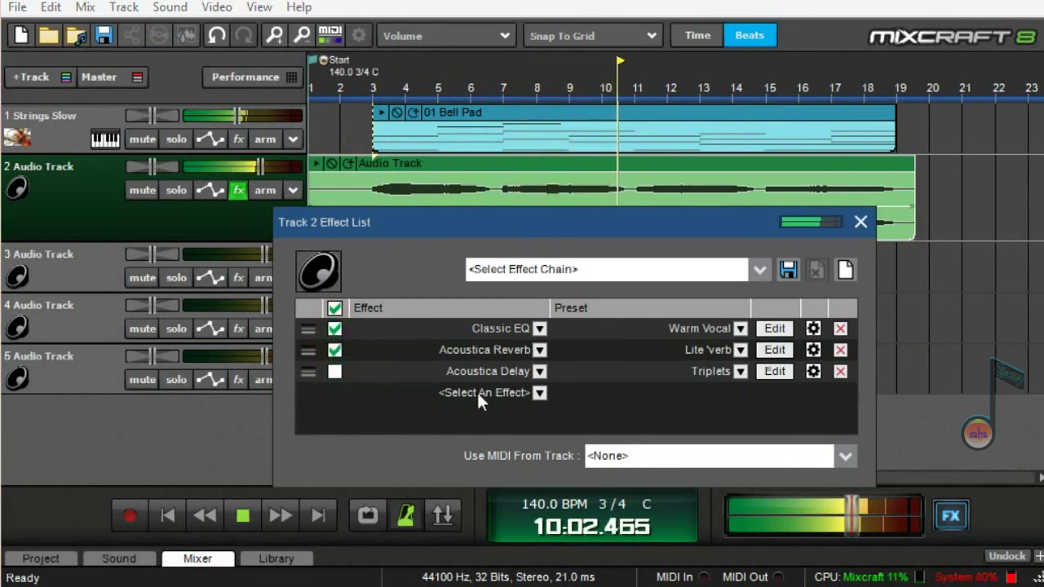
click(334, 372)
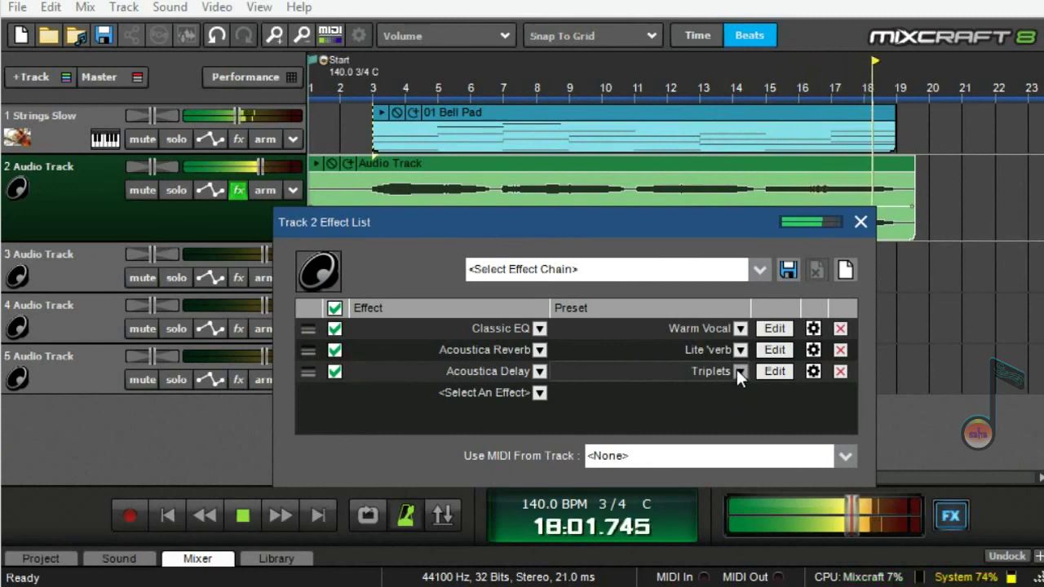
key(space)
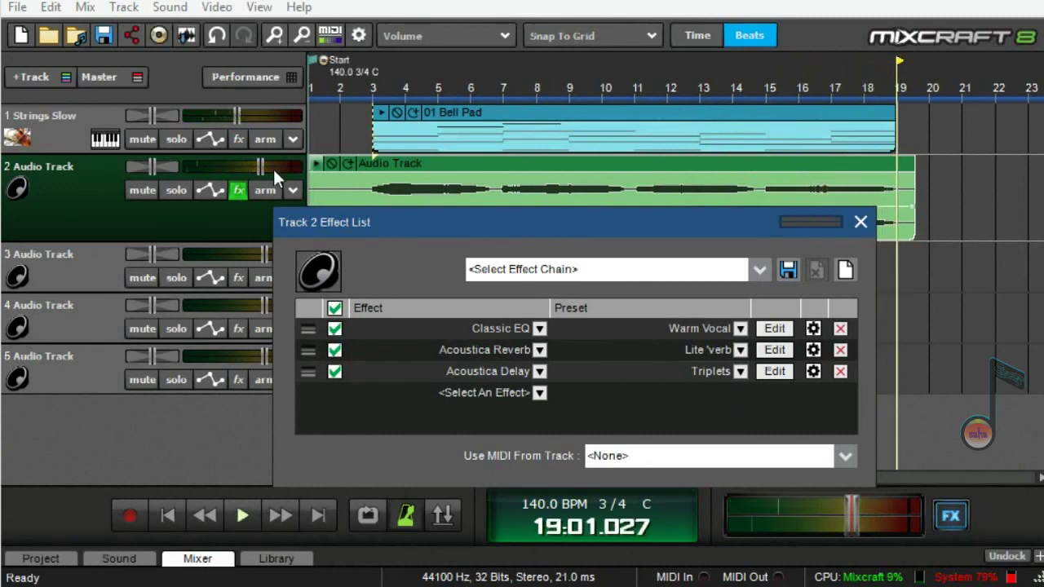
click(861, 222)
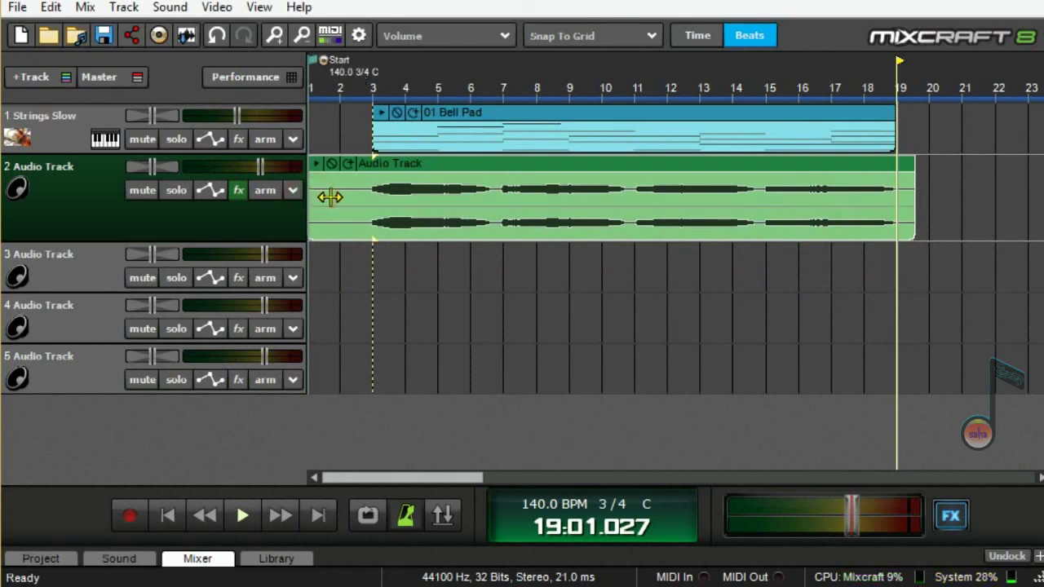
mouse_move(350, 197)
mouse_down()
mouse_move(362, 195)
mouse_move(335, 194)
mouse_up()
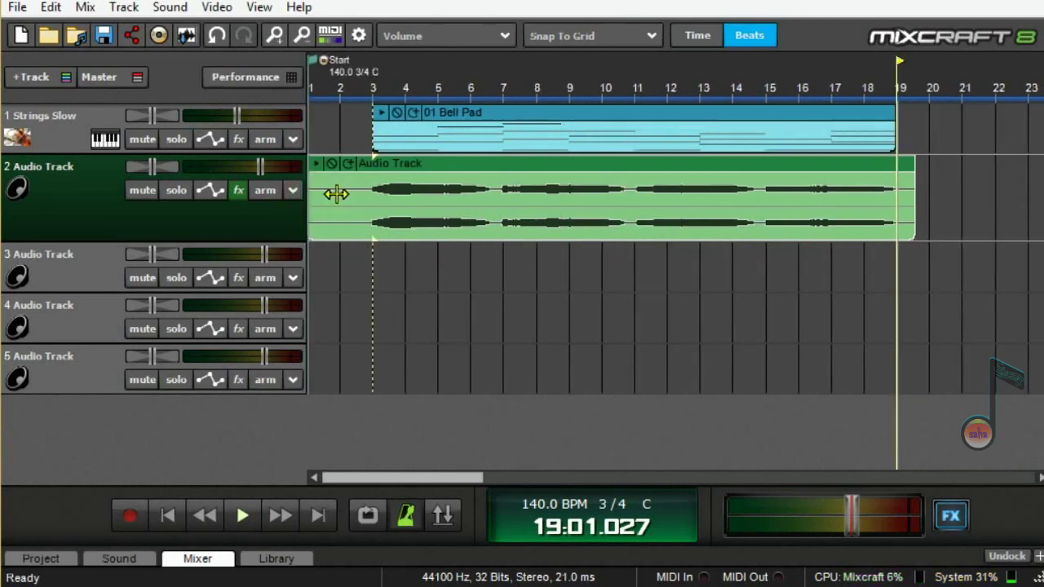